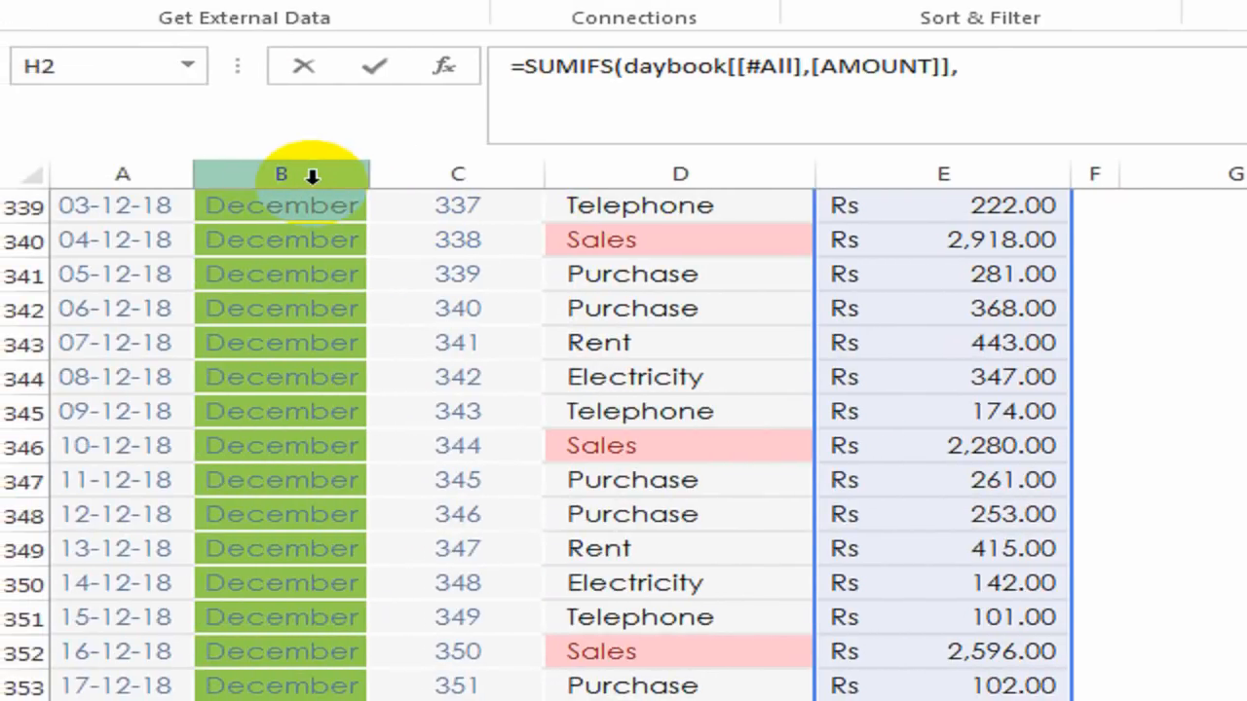
Add the daybook table's whole MONTH column, header included, as the first criteria range of the SUMIFS formula in H2
left_click(312, 176)
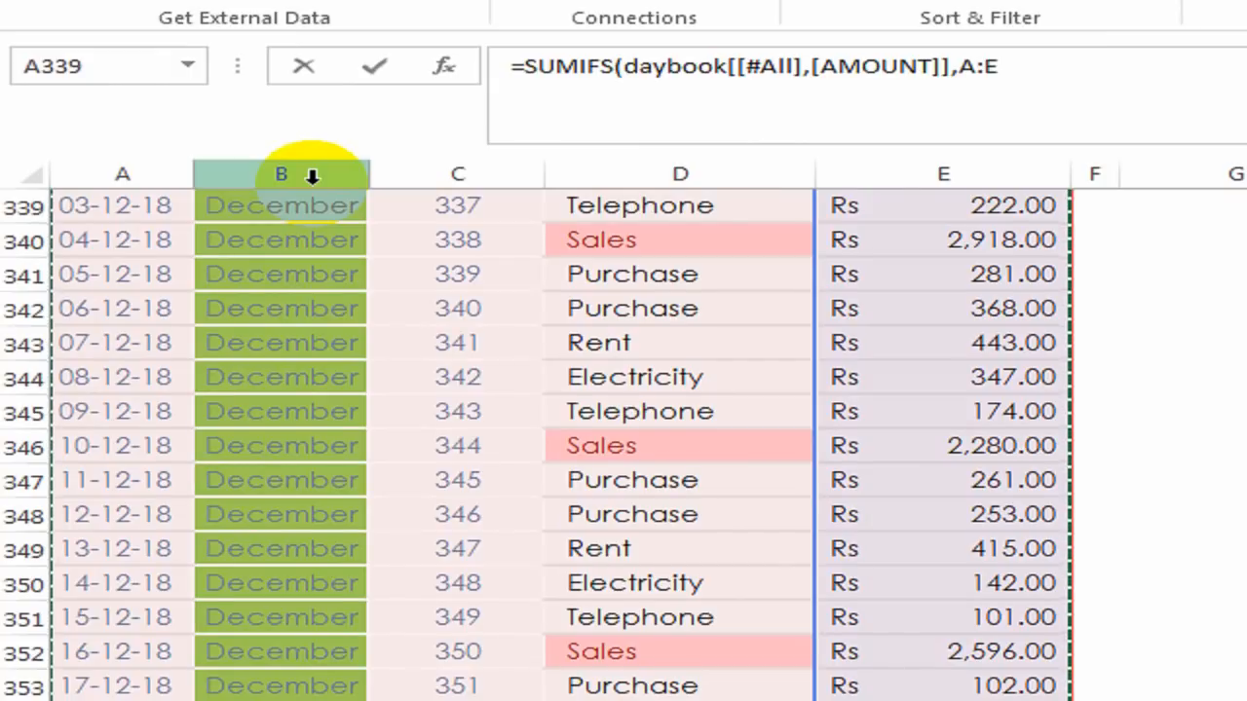
left_click(298, 241)
key("ctrl+Home")
key("Down")
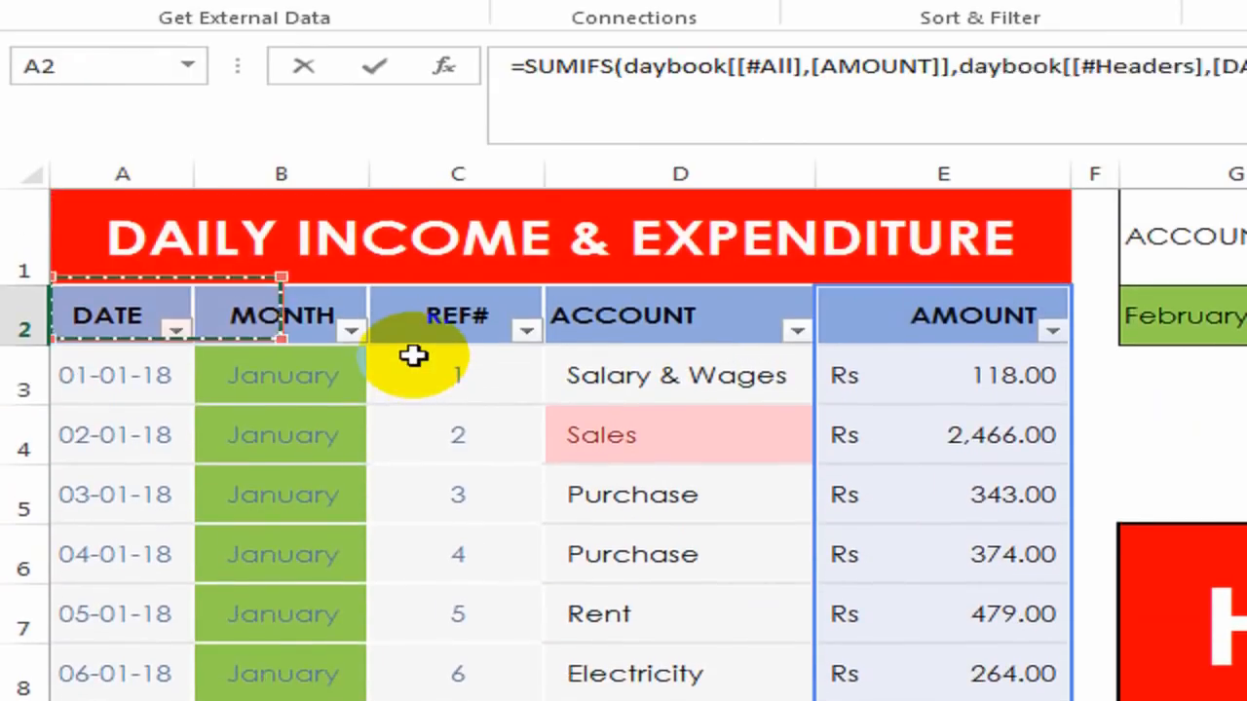
key("Down")
key("Up")
key("Right")
key("shift+Down")
key("ctrl+shift+Down")
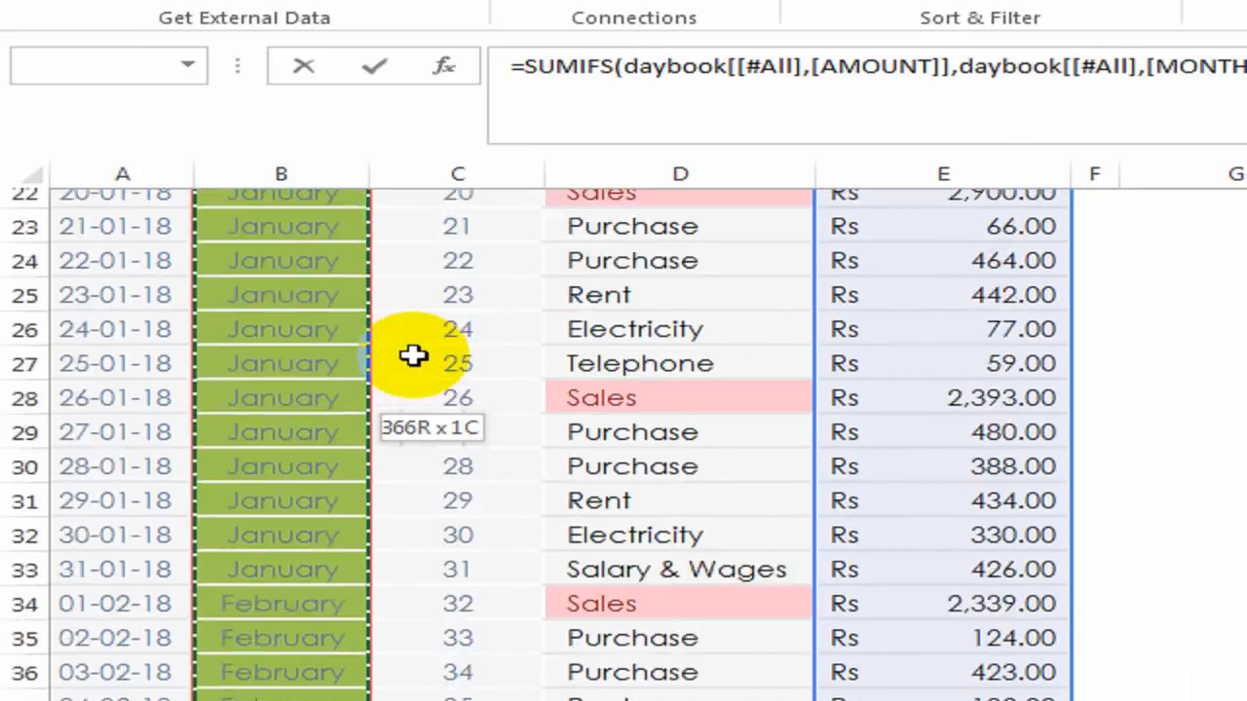
type(",")
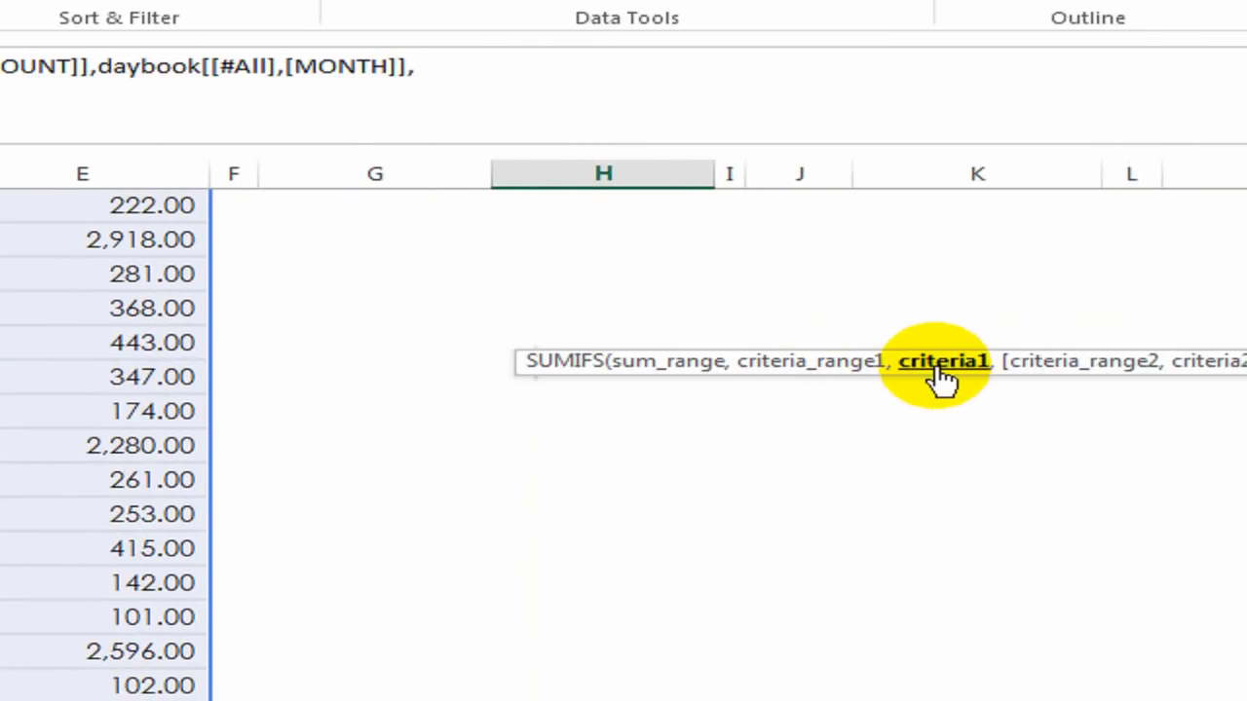
Use the month cell G2 as the first criterion of the SUMIFS formula
scroll(938, 375, "up", 6)
left_click_drag(1233, 526, 1136, 44)
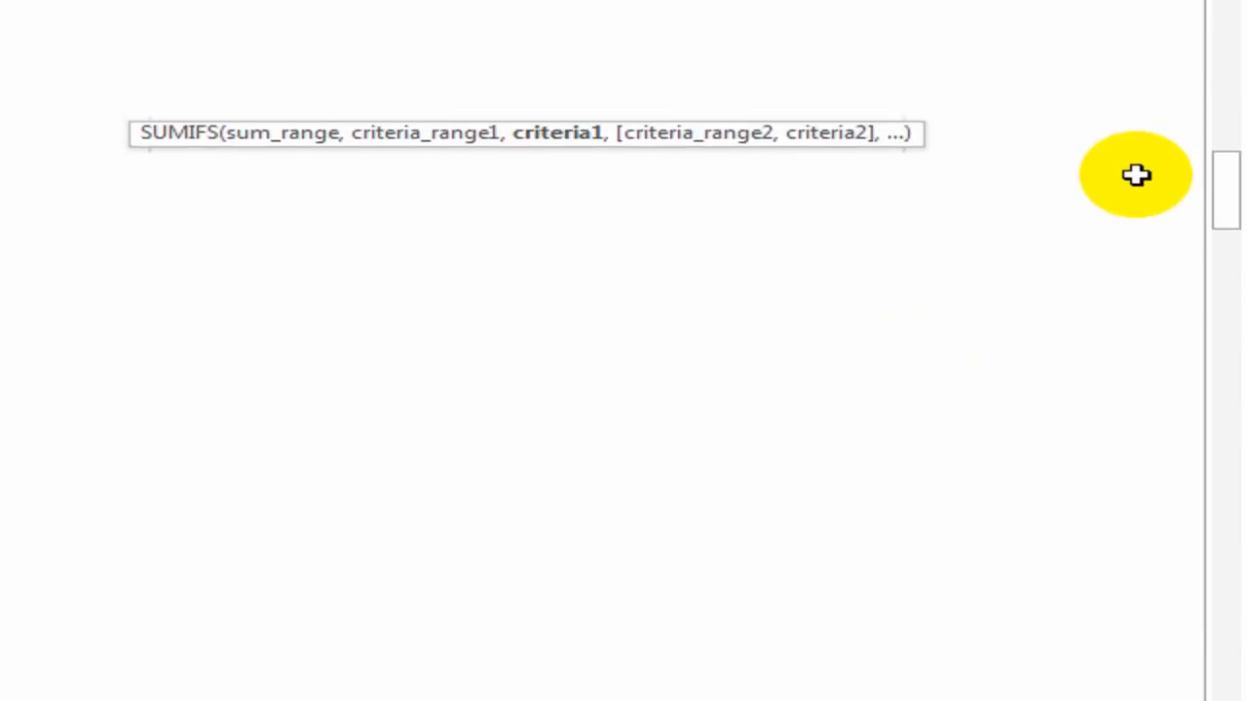
scroll(1136, 176, "up", 10)
key("Up")
key("Down")
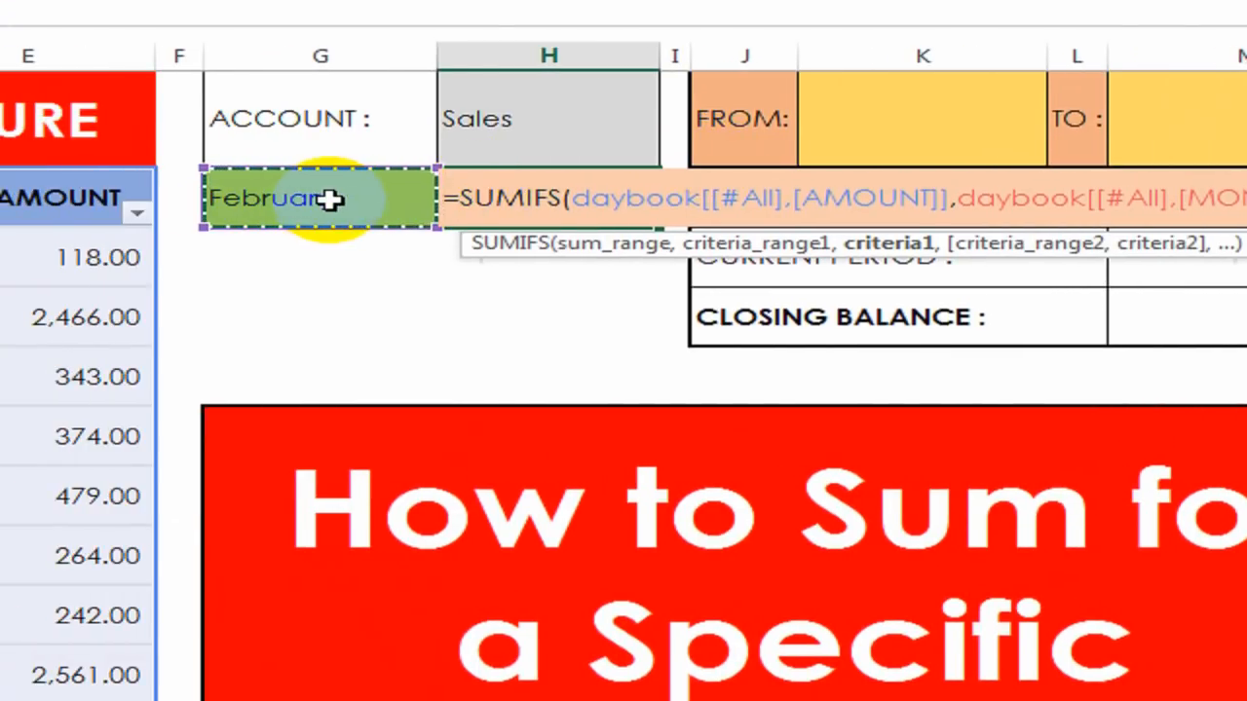
type(",")
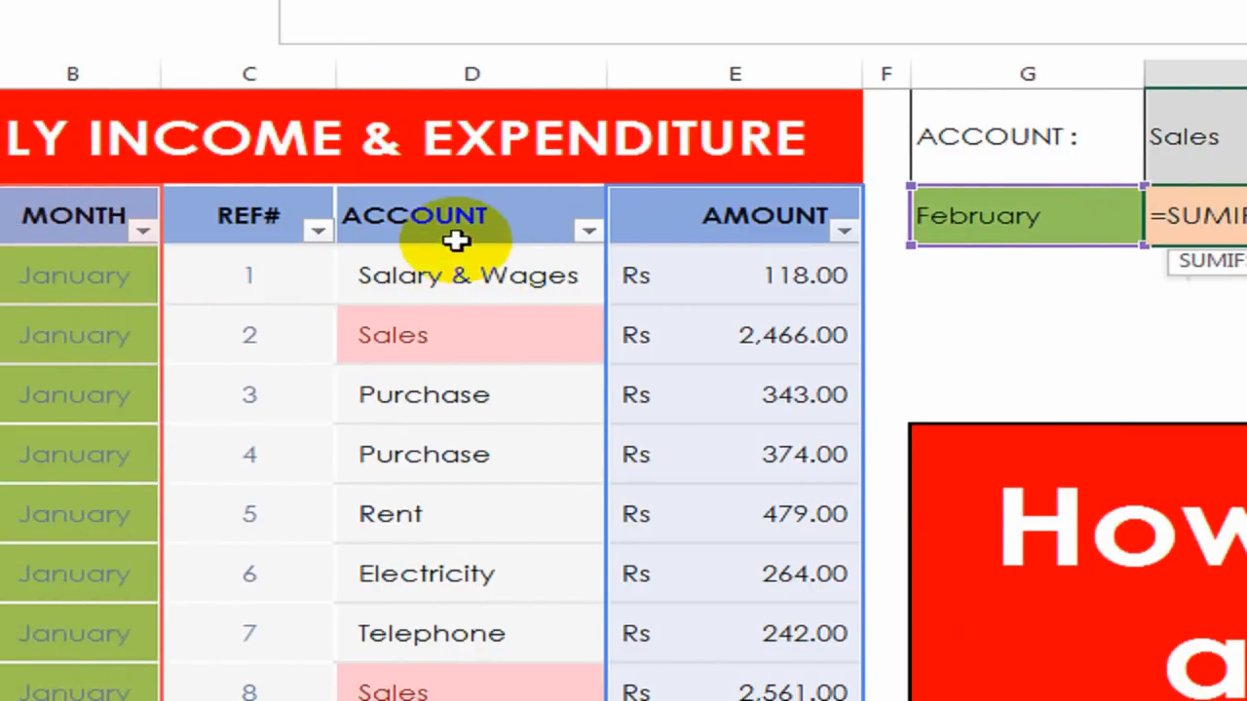
Add the daybook ACCOUNT column as the second criteria range with account cell H1 as its criterion, and complete the formula
left_click(451, 216)
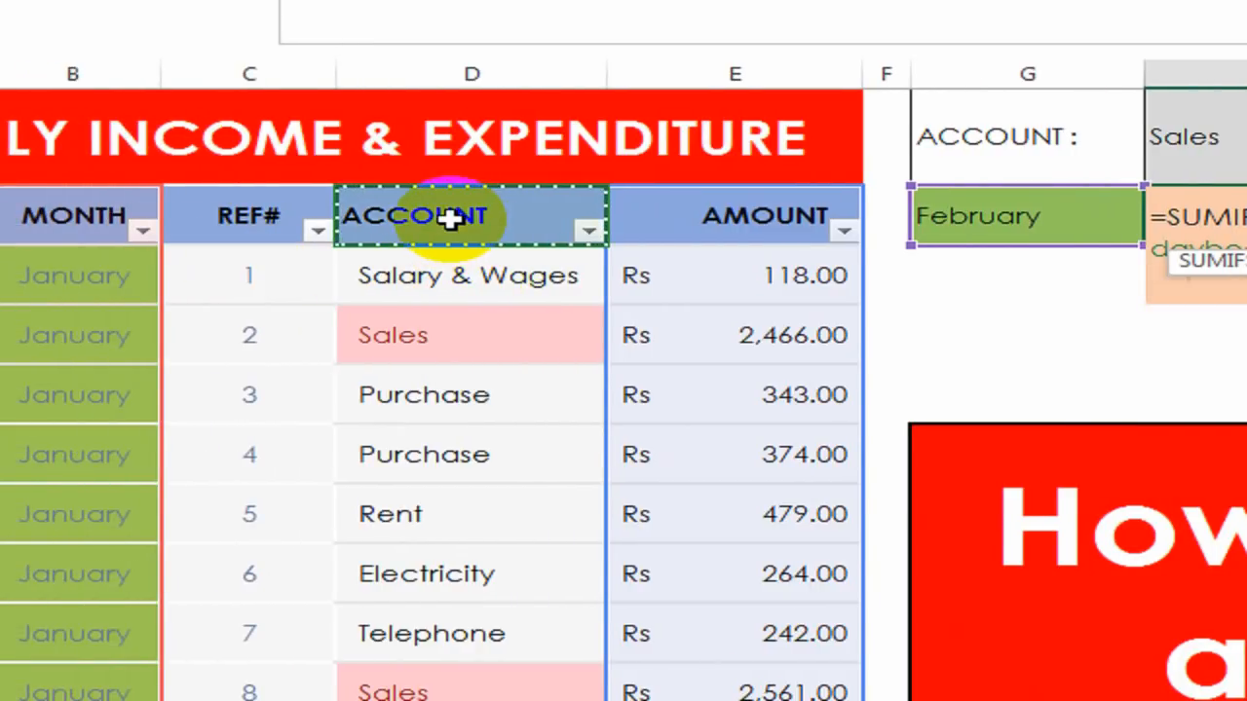
key("ctrl+shift+Down")
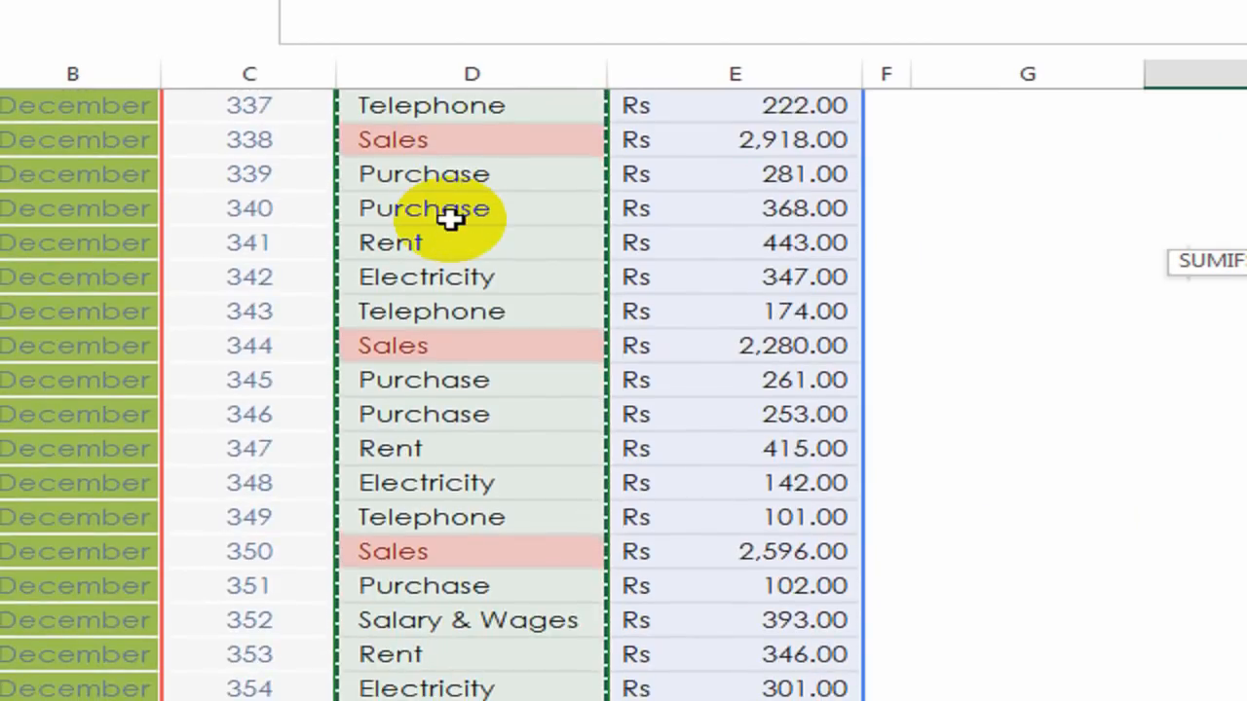
type(",")
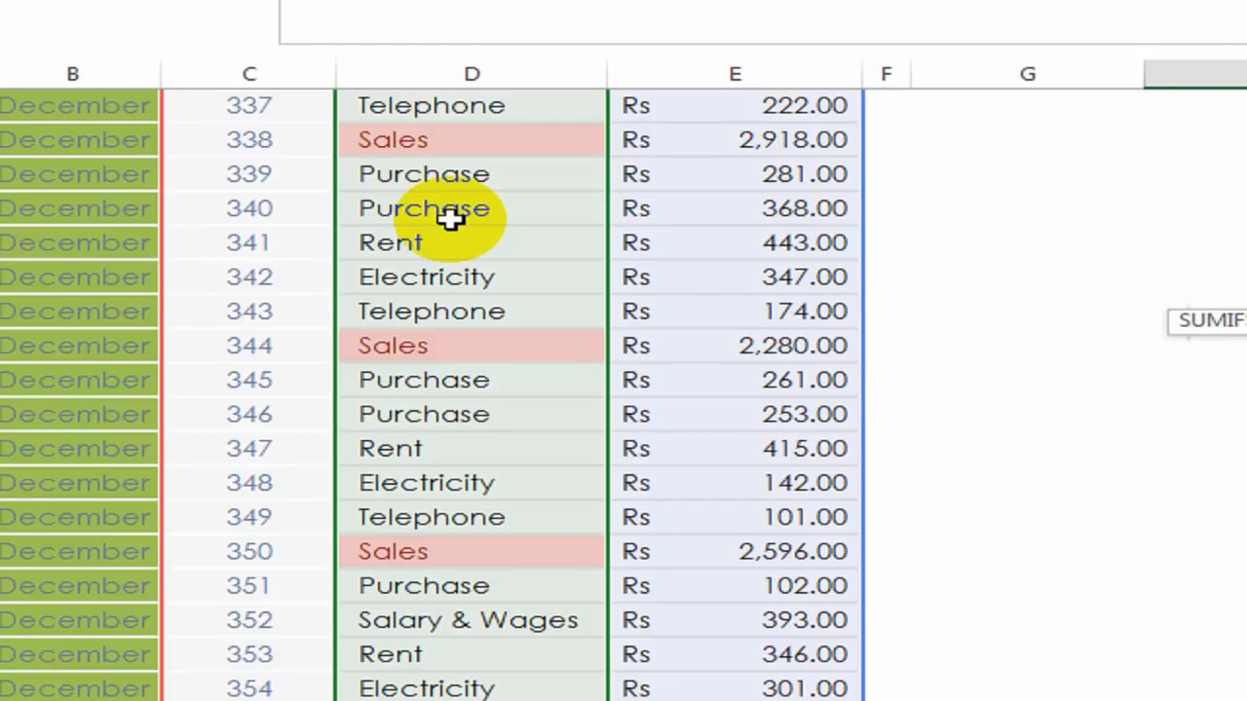
key("Up")
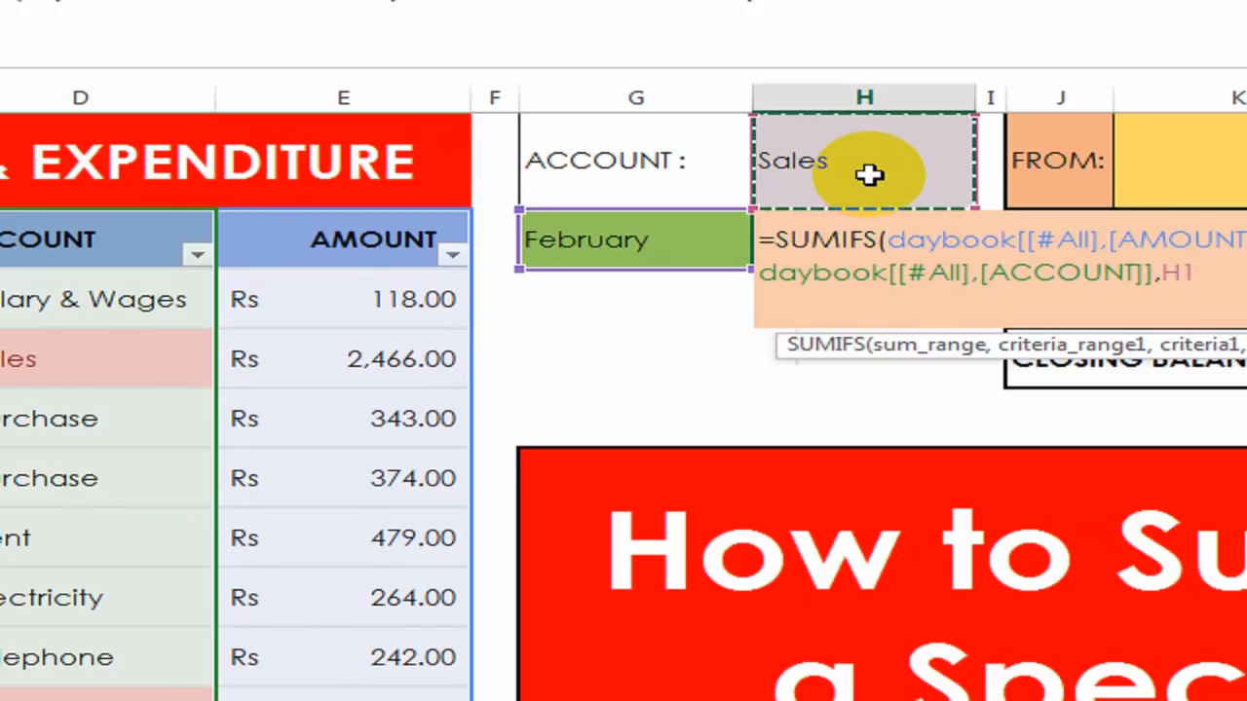
key("Return")
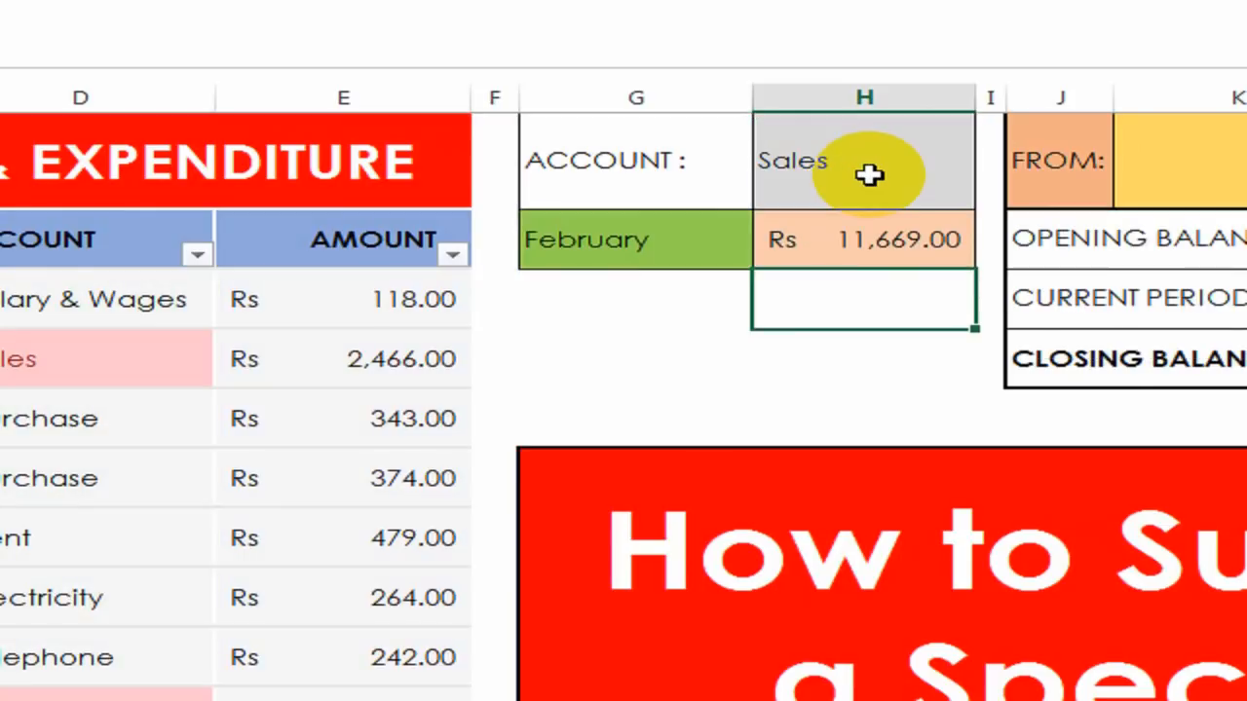
Set the month in cell G2 to March
key("Up")
key("Up")
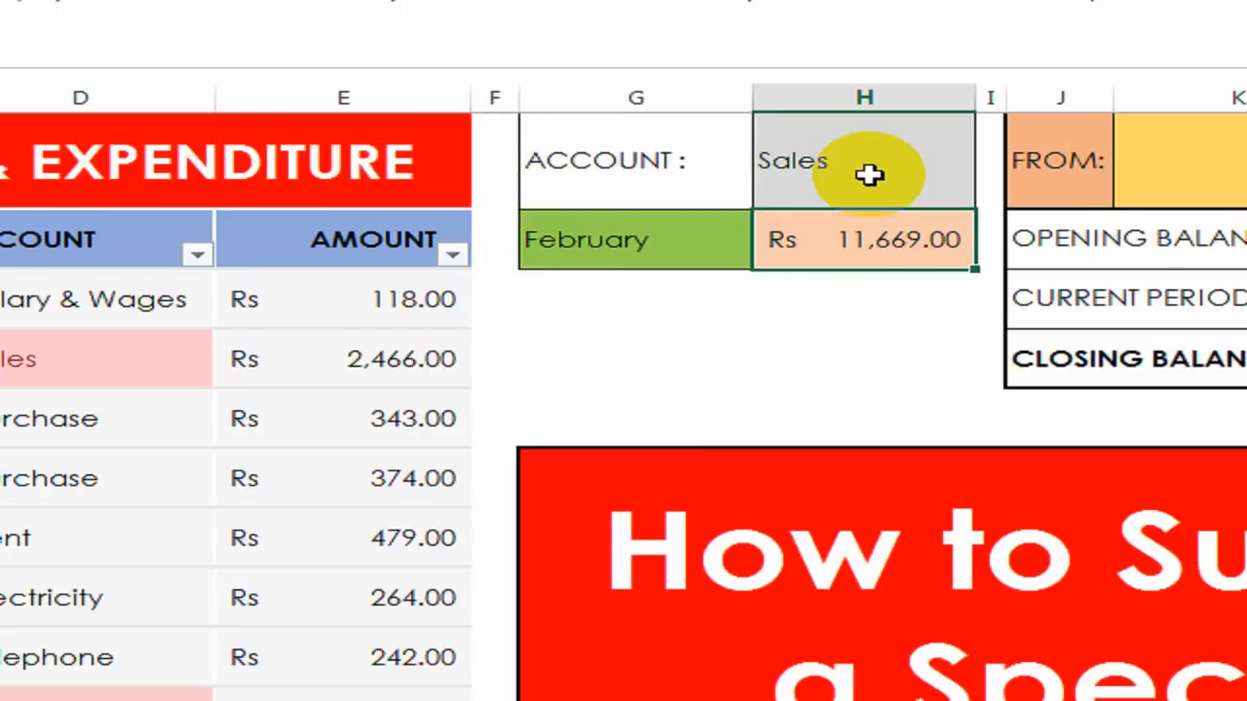
key("Left")
key("Down")
left_click(770, 259)
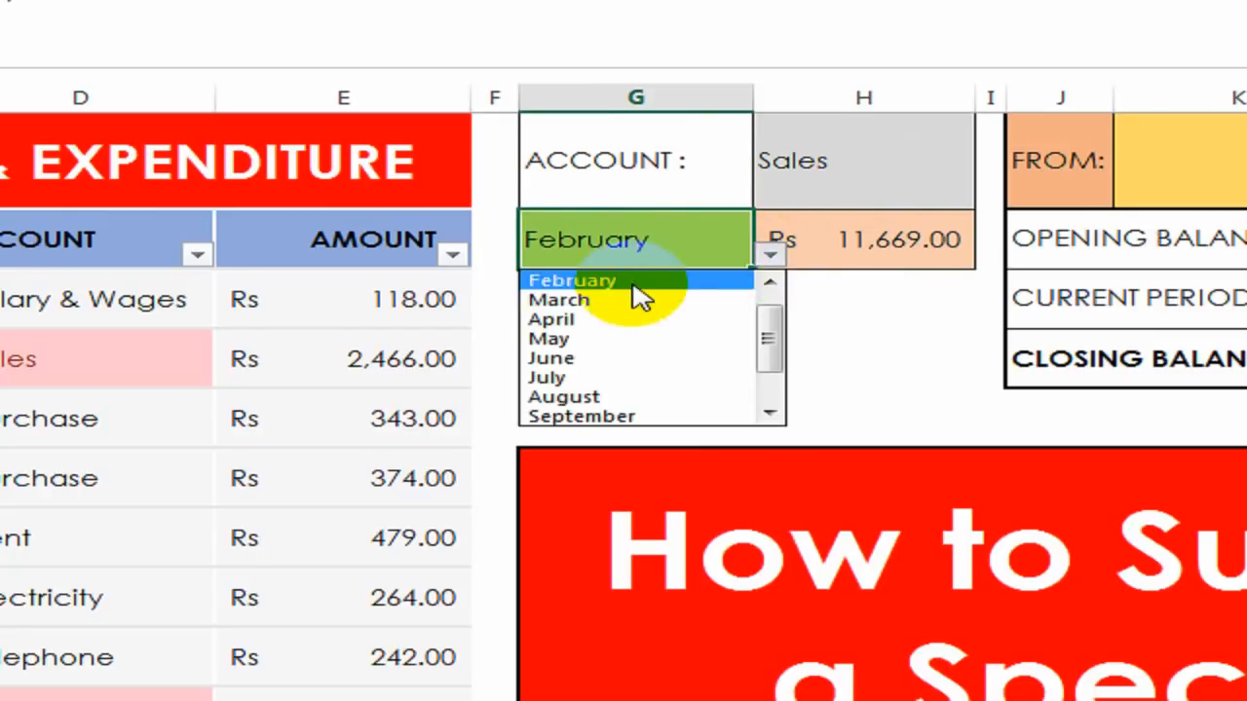
left_click(618, 289)
Set the account in cell H1 to Purchase and check the month and total cells below
left_click(855, 173)
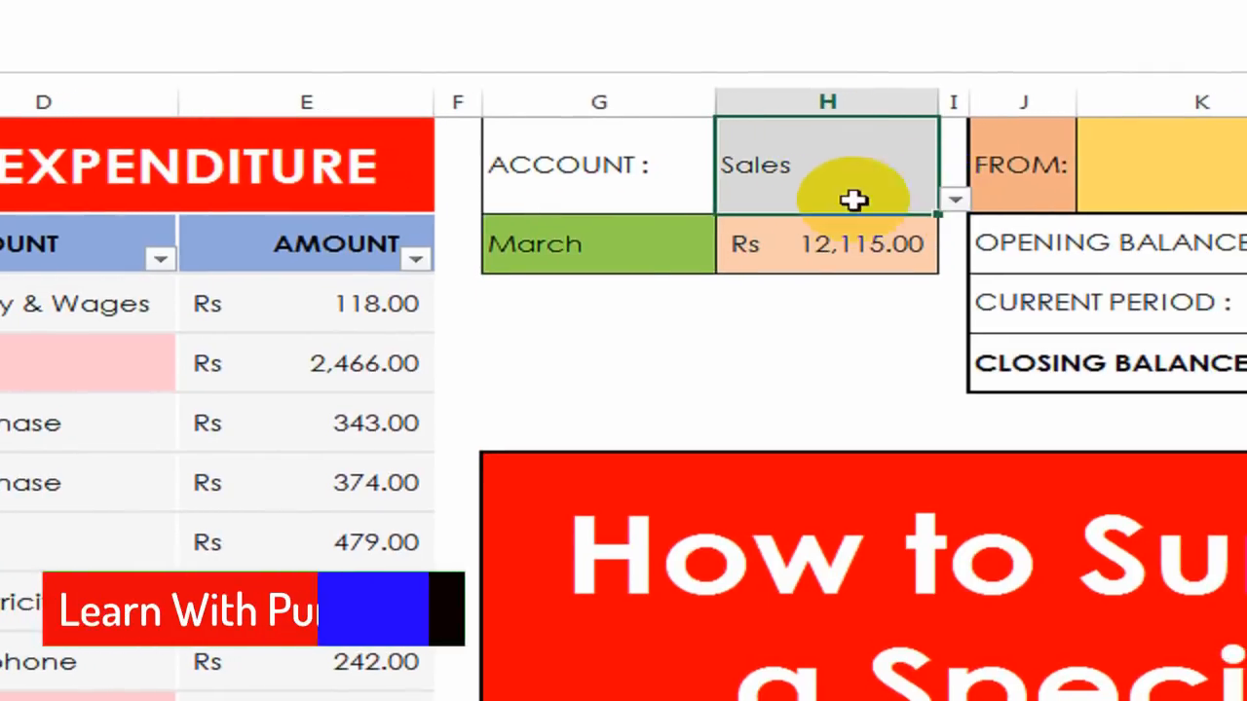
left_click(992, 195)
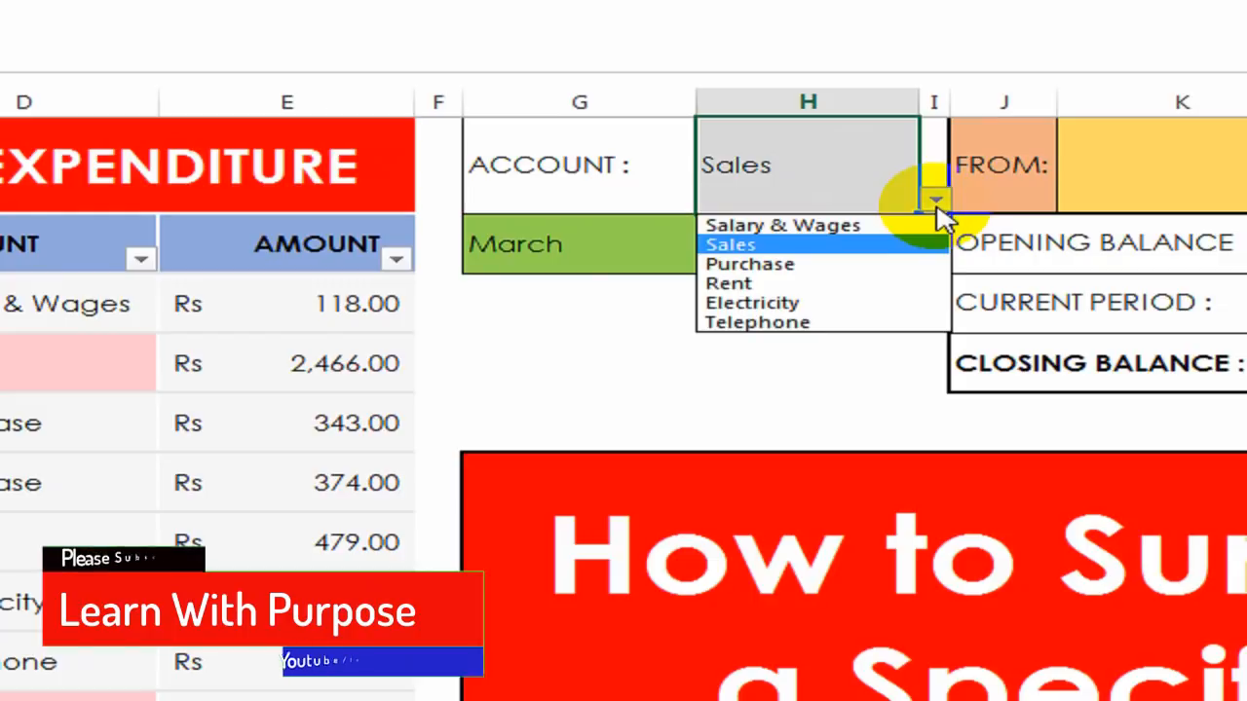
left_click(863, 263)
left_click(816, 256)
left_click(601, 253)
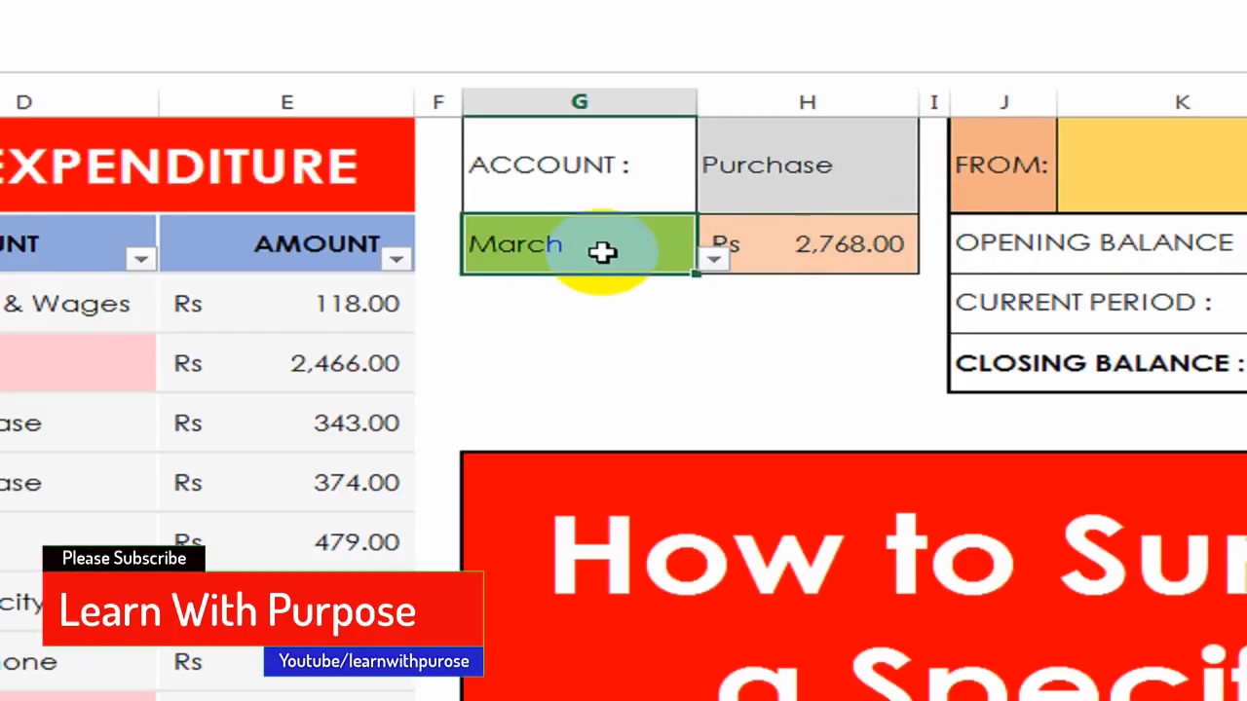
left_click(818, 173)
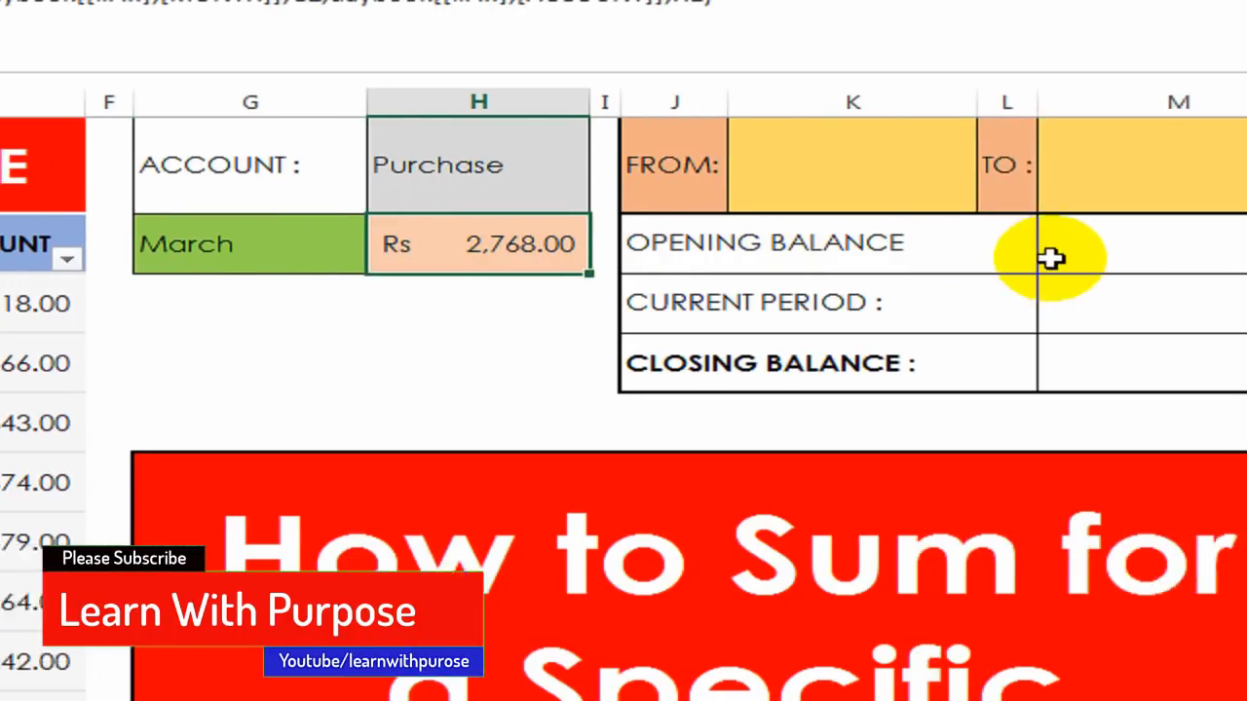
Enter 01-08-18 as the FROM date in K1 and 15-08-18 as the TO date in M1
left_click(1176, 179)
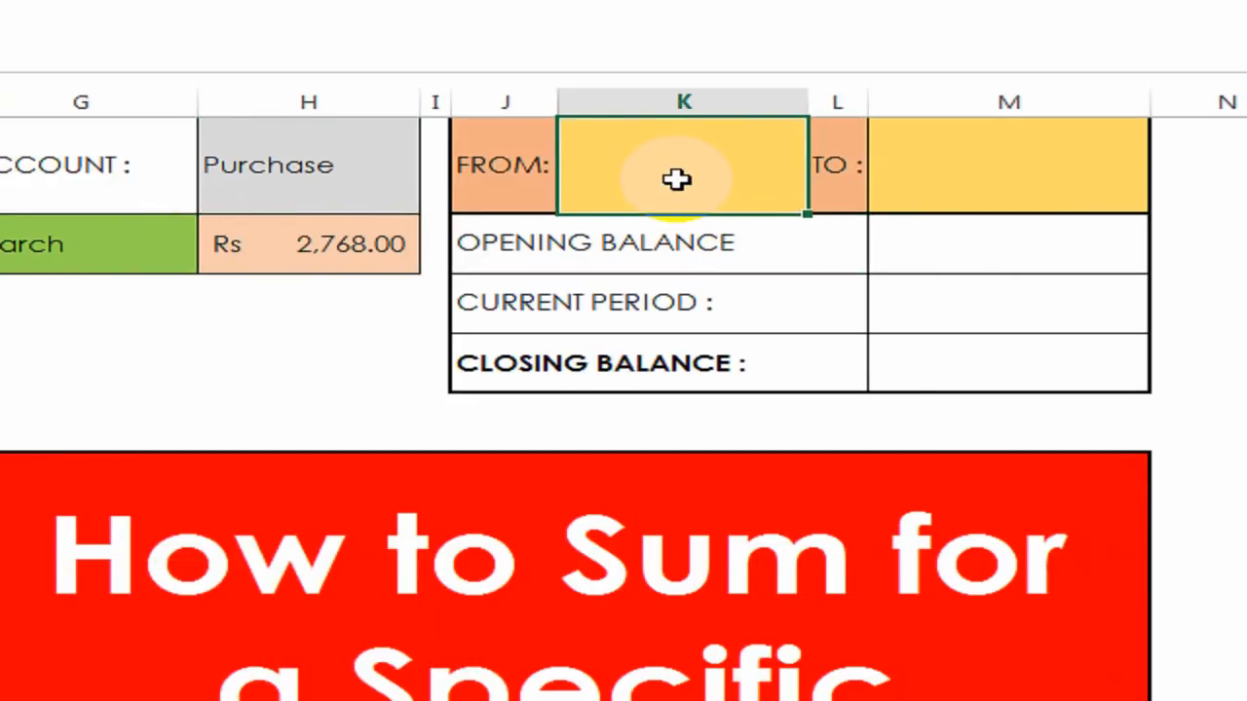
double_click(679, 179)
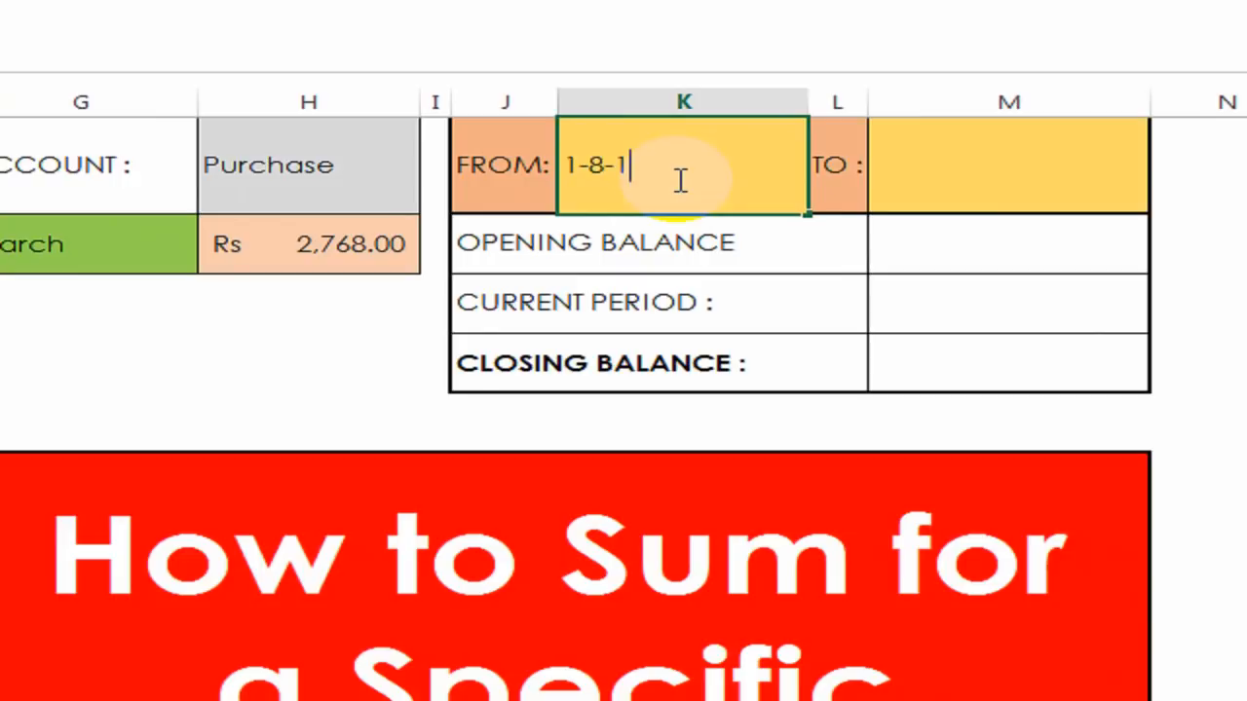
type("1-08-18")
key("Return")
key("Tab")
key("Tab")
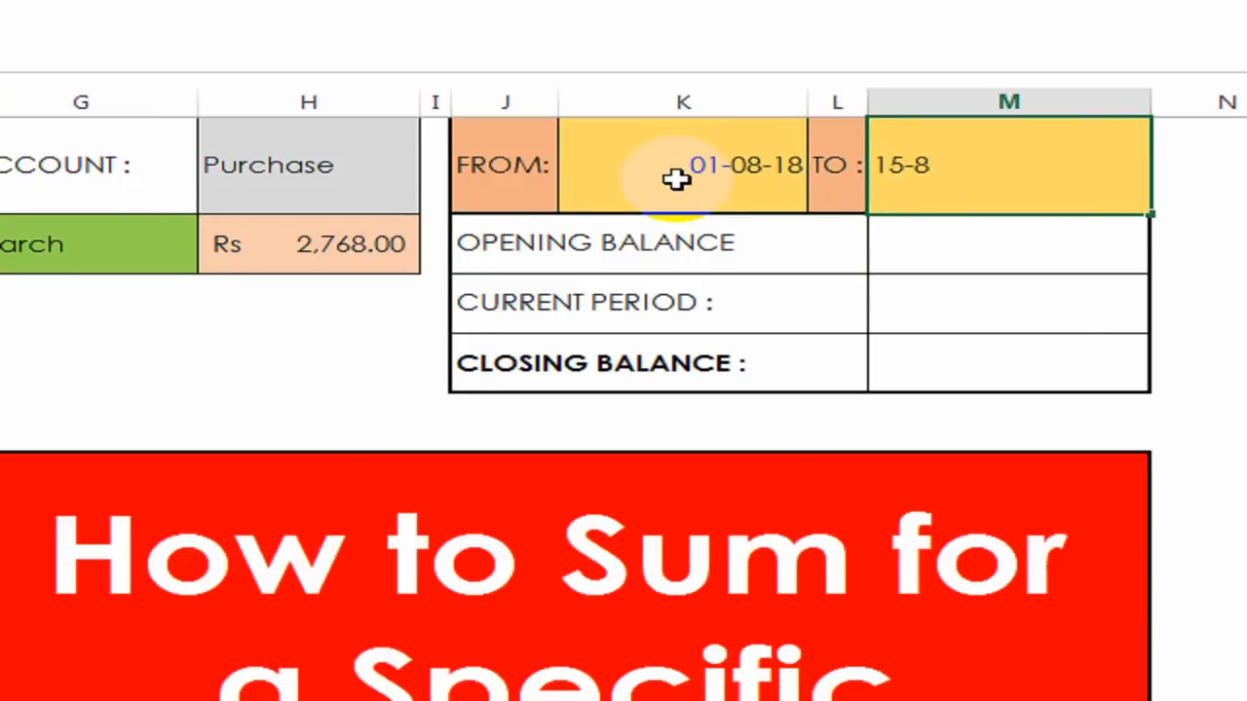
type("15-8-18")
key("Return")
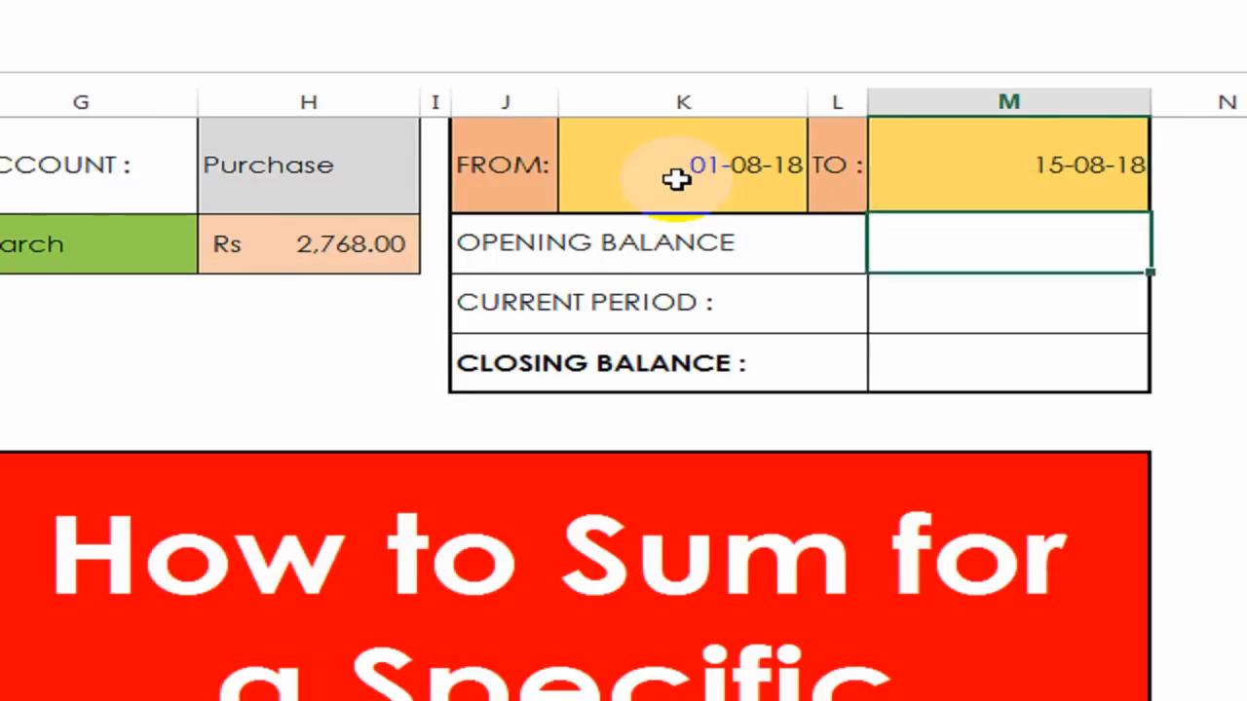
key("Down")
key("Up")
key("Left")
key("Right")
key("Left")
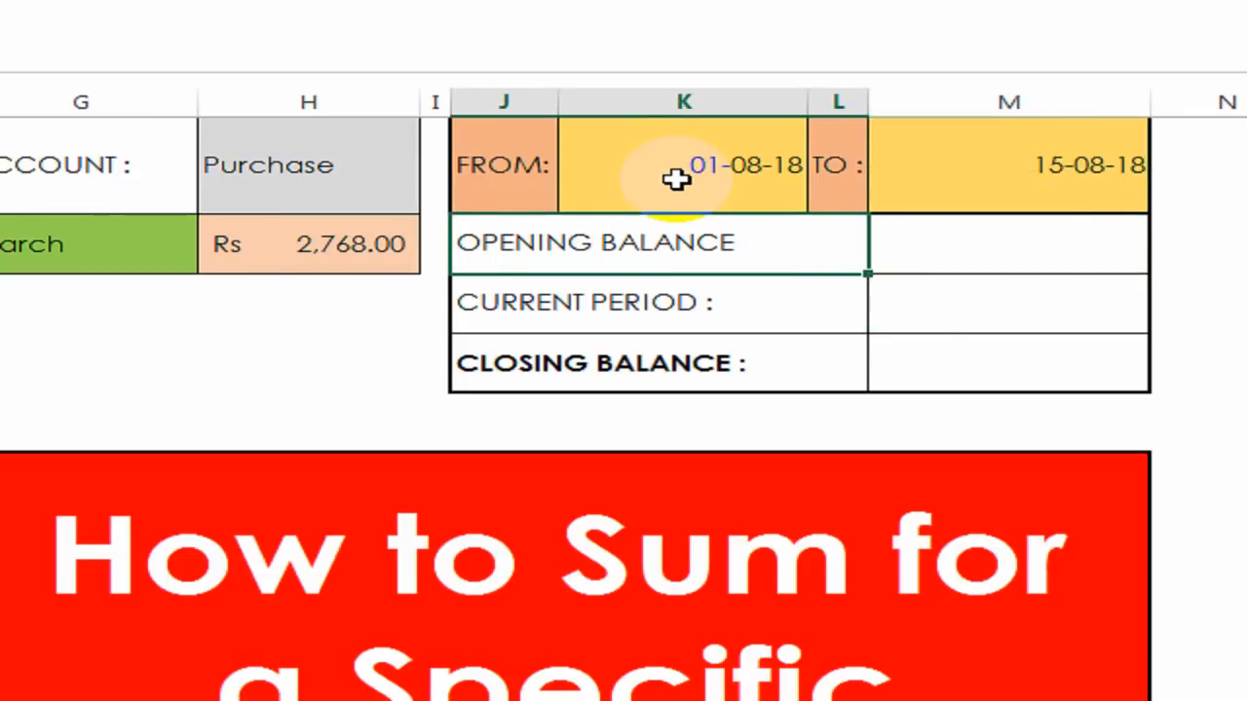
key("Right")
key("Down")
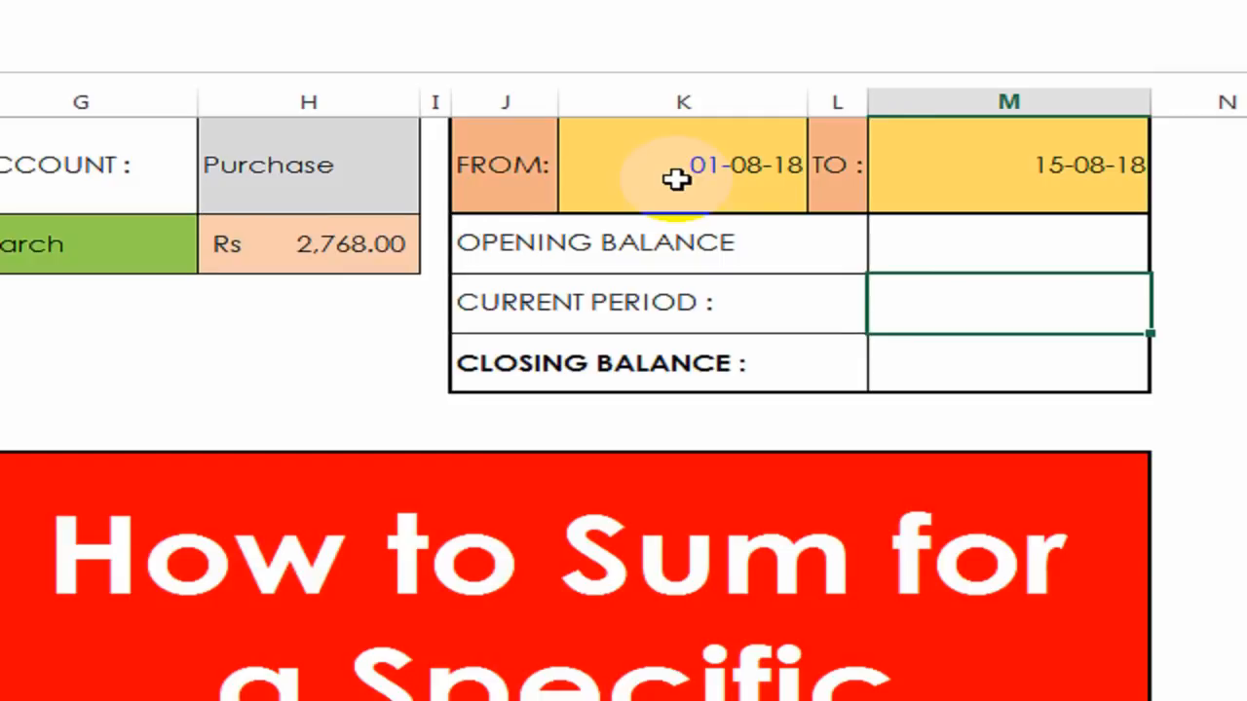
key("Down")
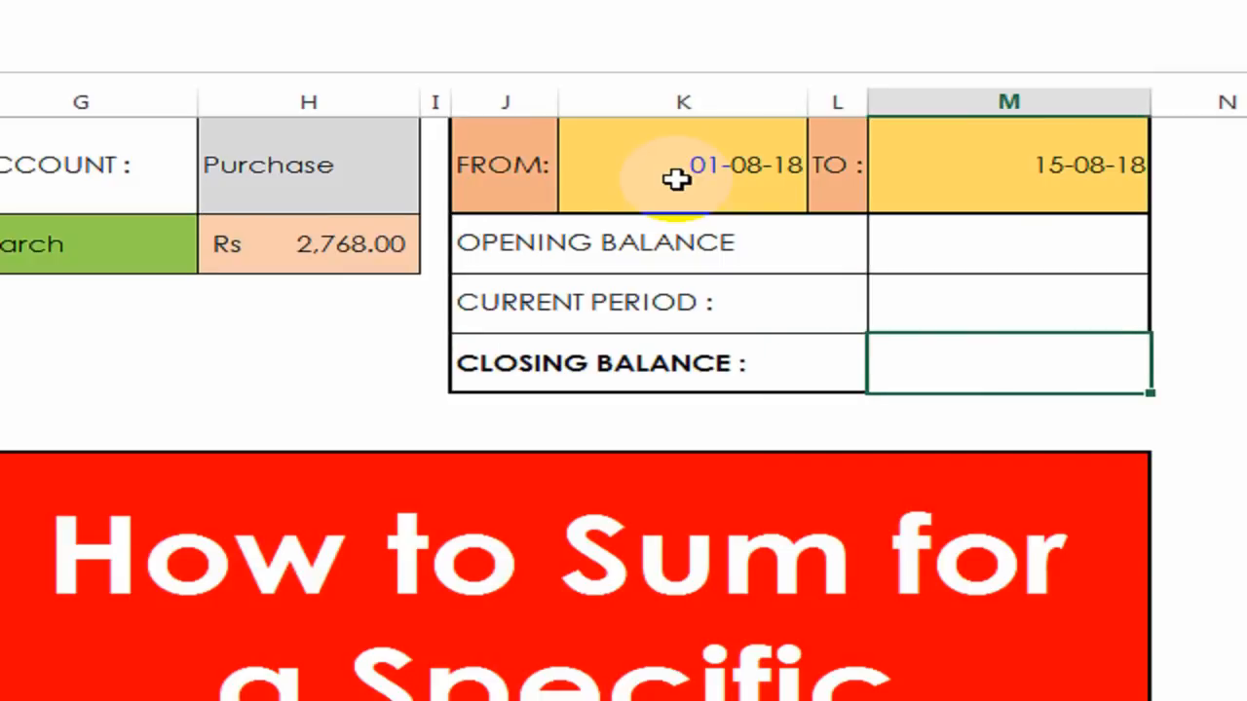
key("Up")
key("Right")
key("Left")
Start a SUMIFS formula in the opening balance cell M2 with the whole daybook AMOUNT column as the sum range
key("Up")
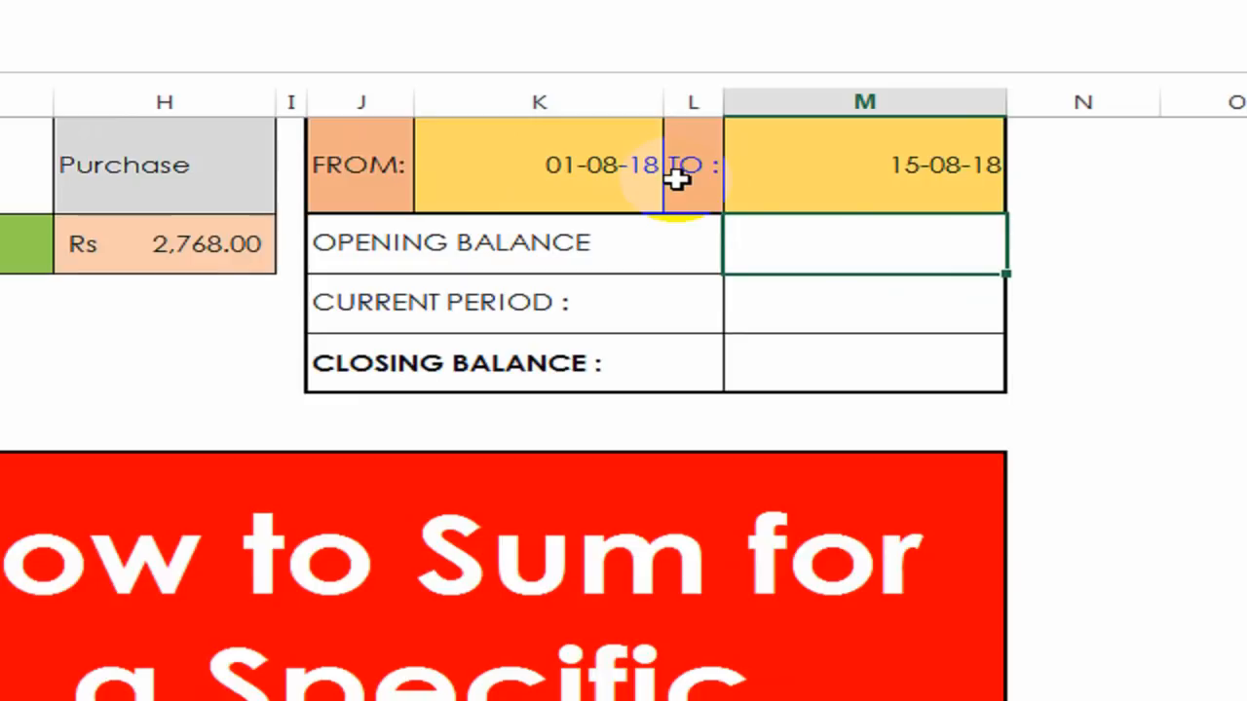
key("Left")
key("Right")
type("=sumif")
key("Down")
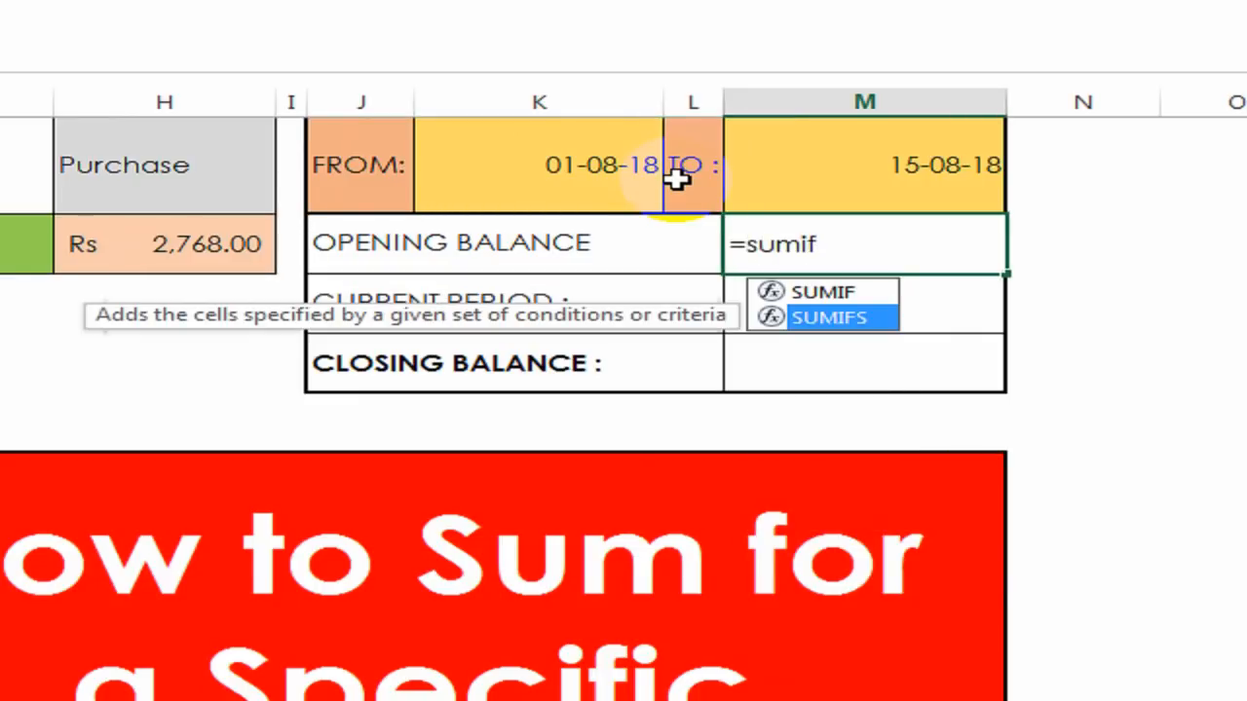
key("Tab")
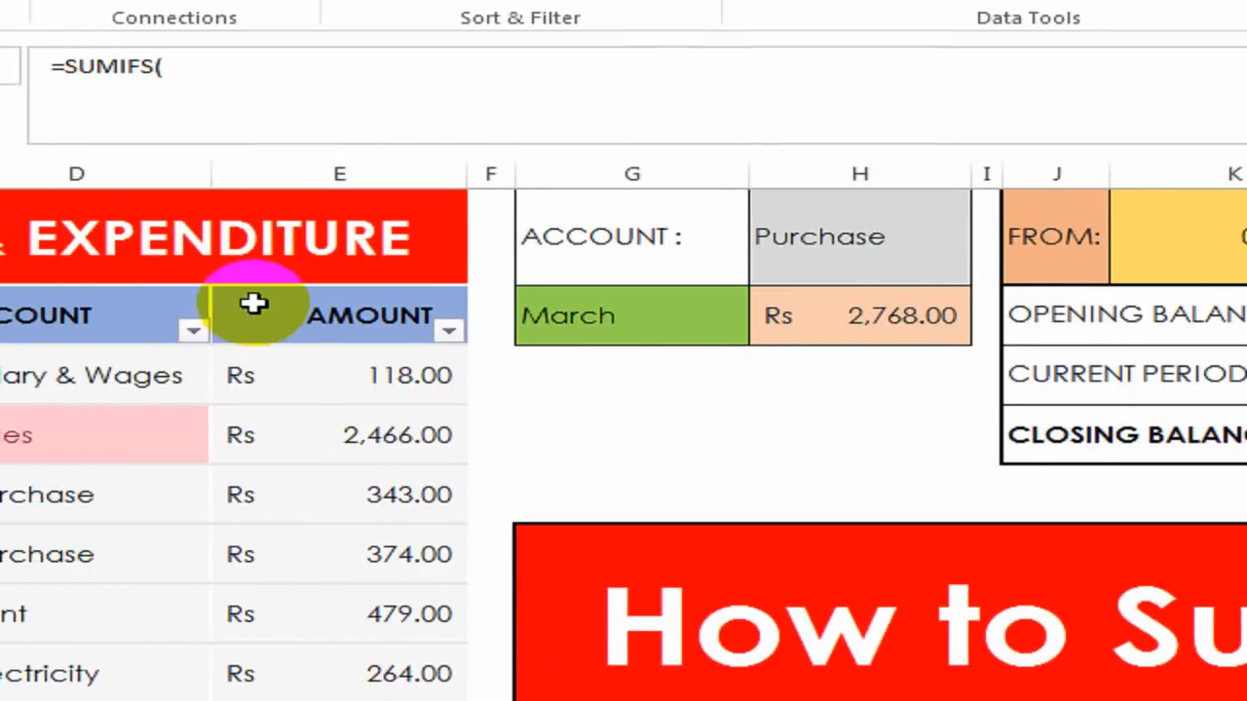
left_click(382, 311)
key("ctrl+shift+Down")
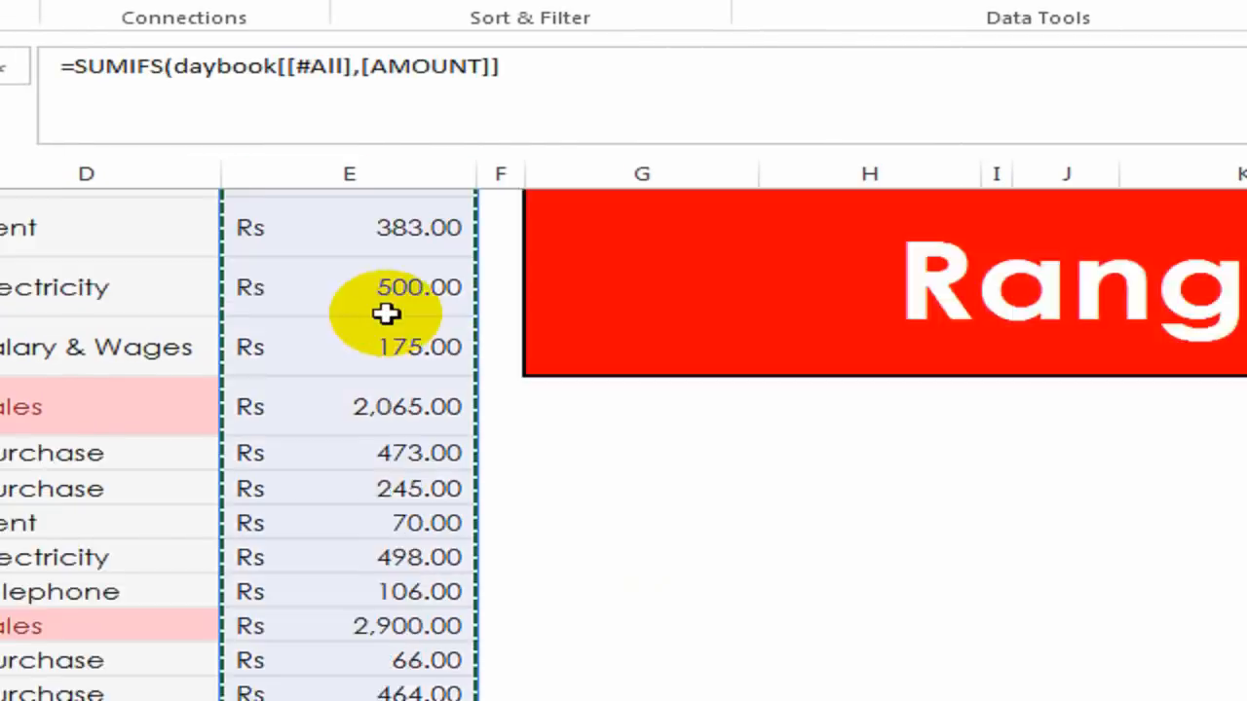
type(",")
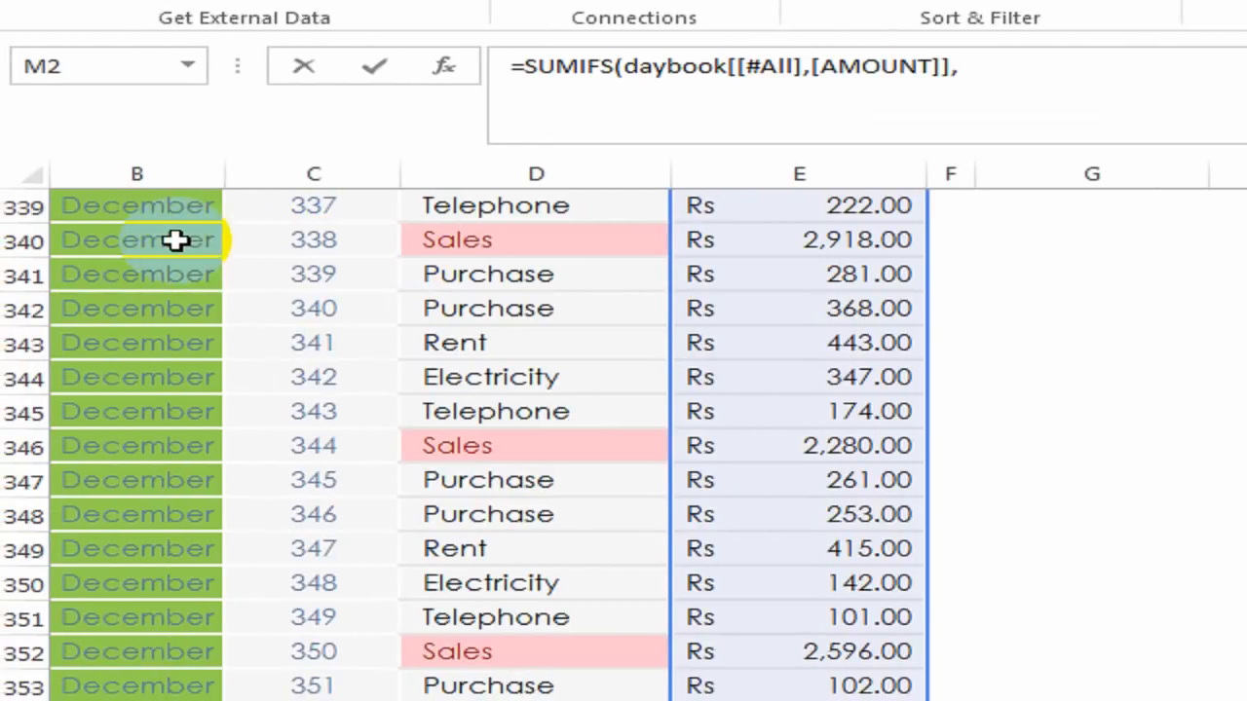
Add the whole daybook DATE column, header included, as the first criteria range of the opening balance formula
left_click(160, 239)
key("Left")
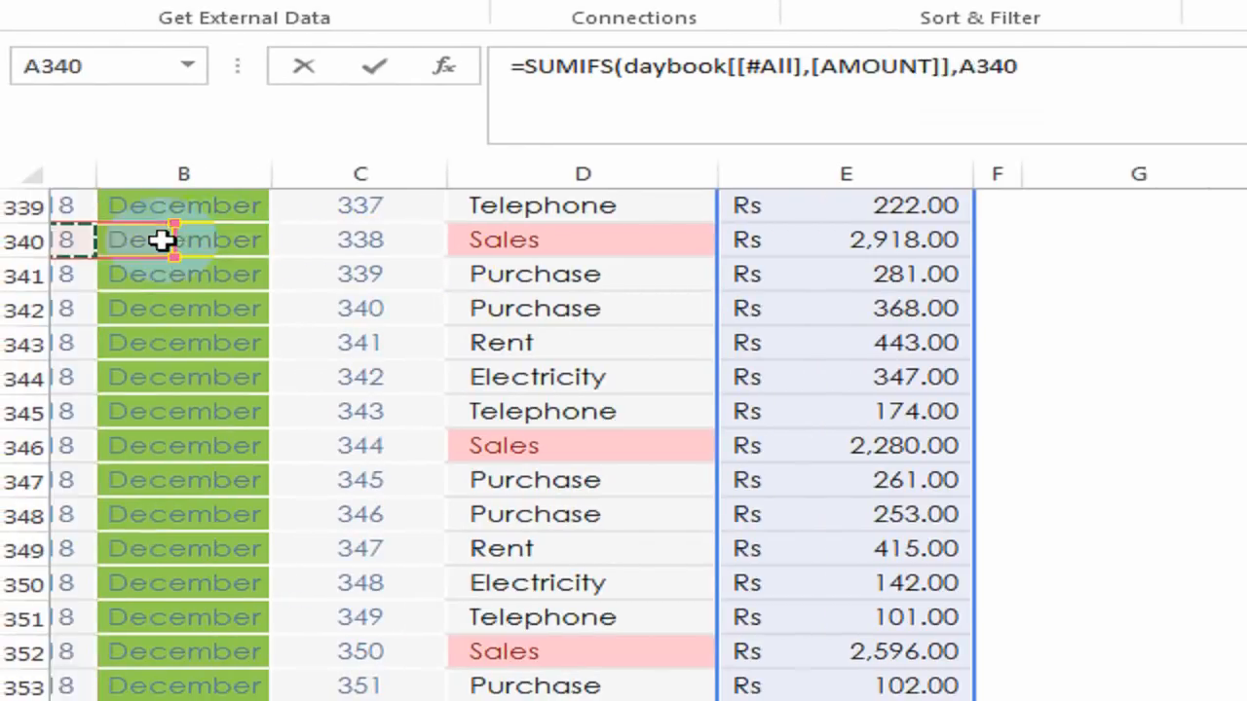
left_click(161, 240)
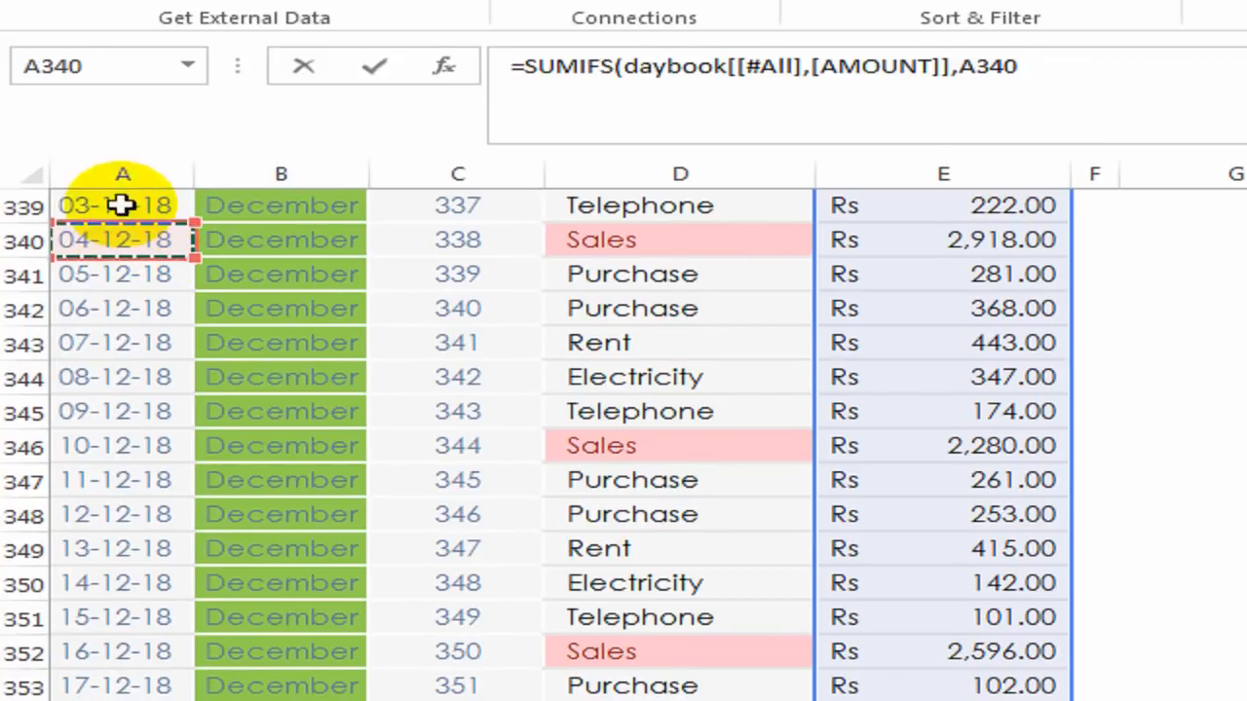
left_click(139, 173)
key("ctrl+shift+Right")
left_click(133, 208)
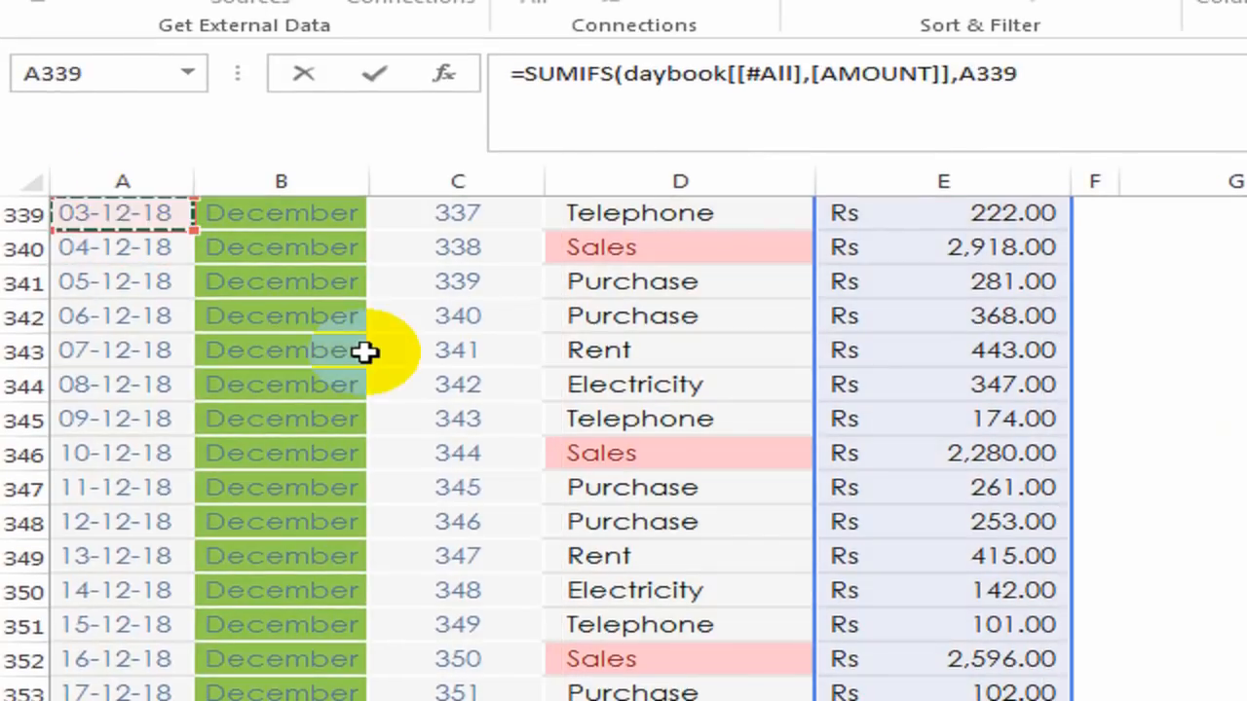
key("ctrl+Up")
key("Down")
key("Down")
key("Up")
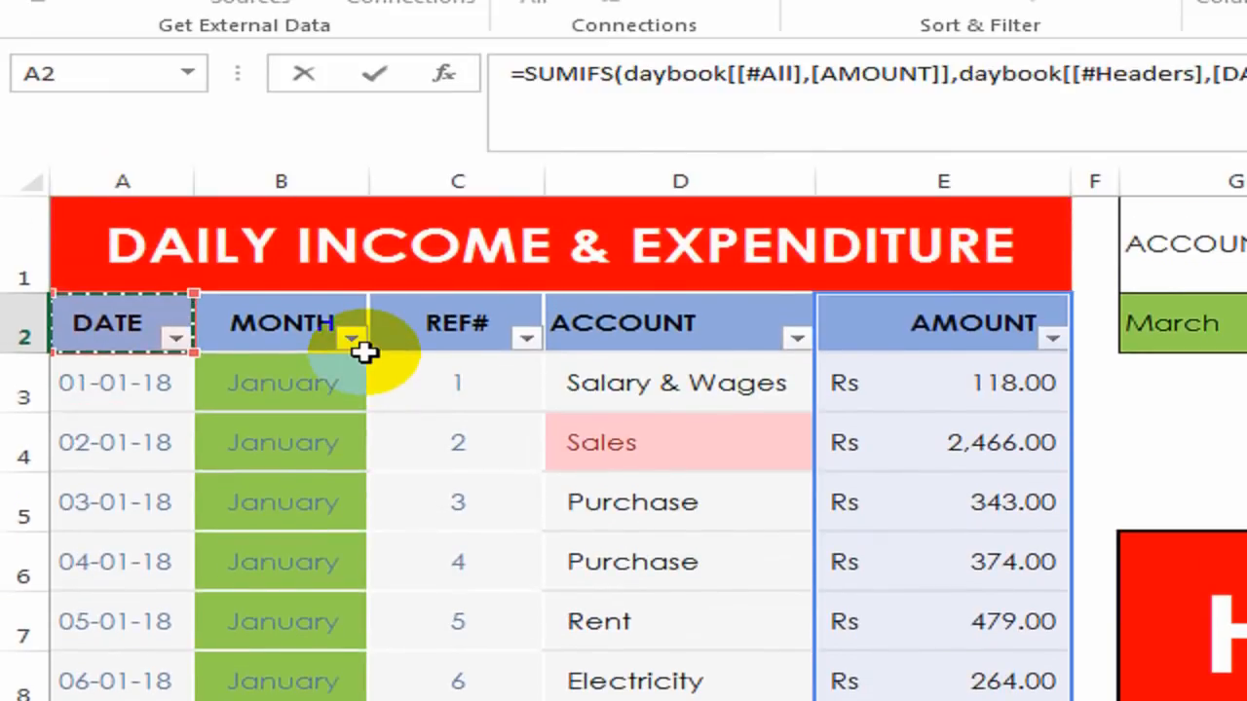
key("ctrl+shift+Down")
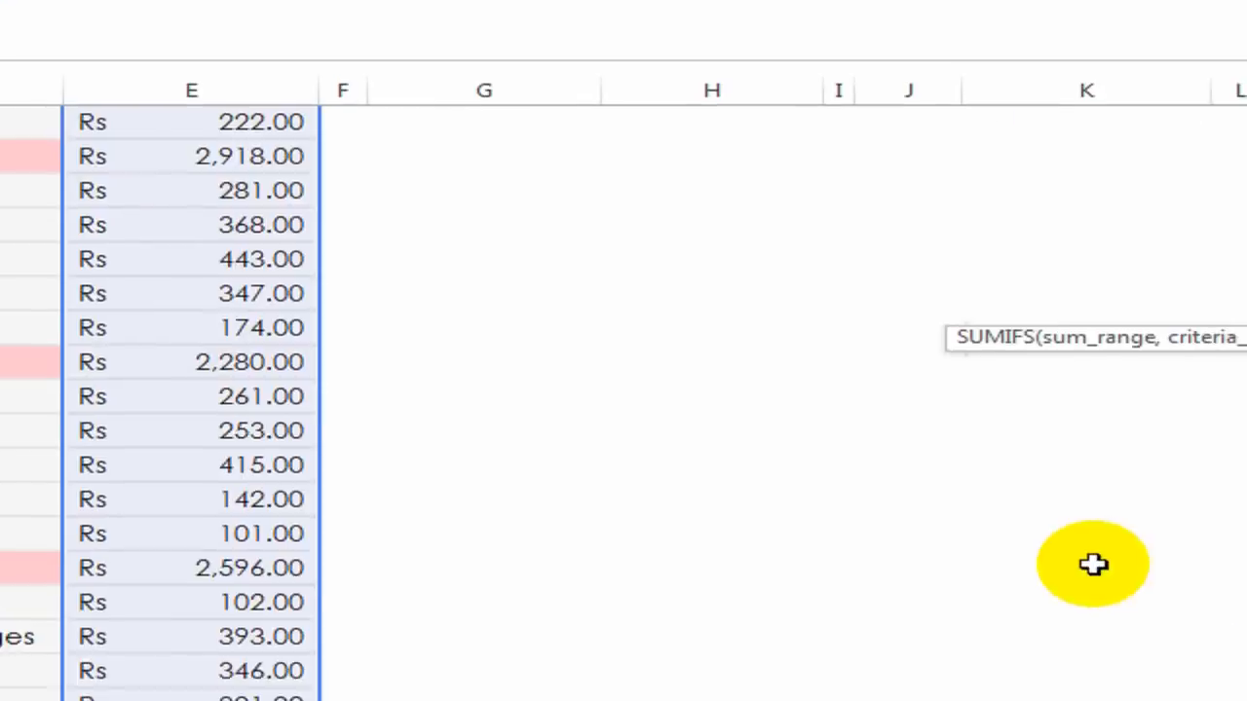
Set the first criterion of the opening balance formula to dates before the FROM date with "<"&K1
type(",")
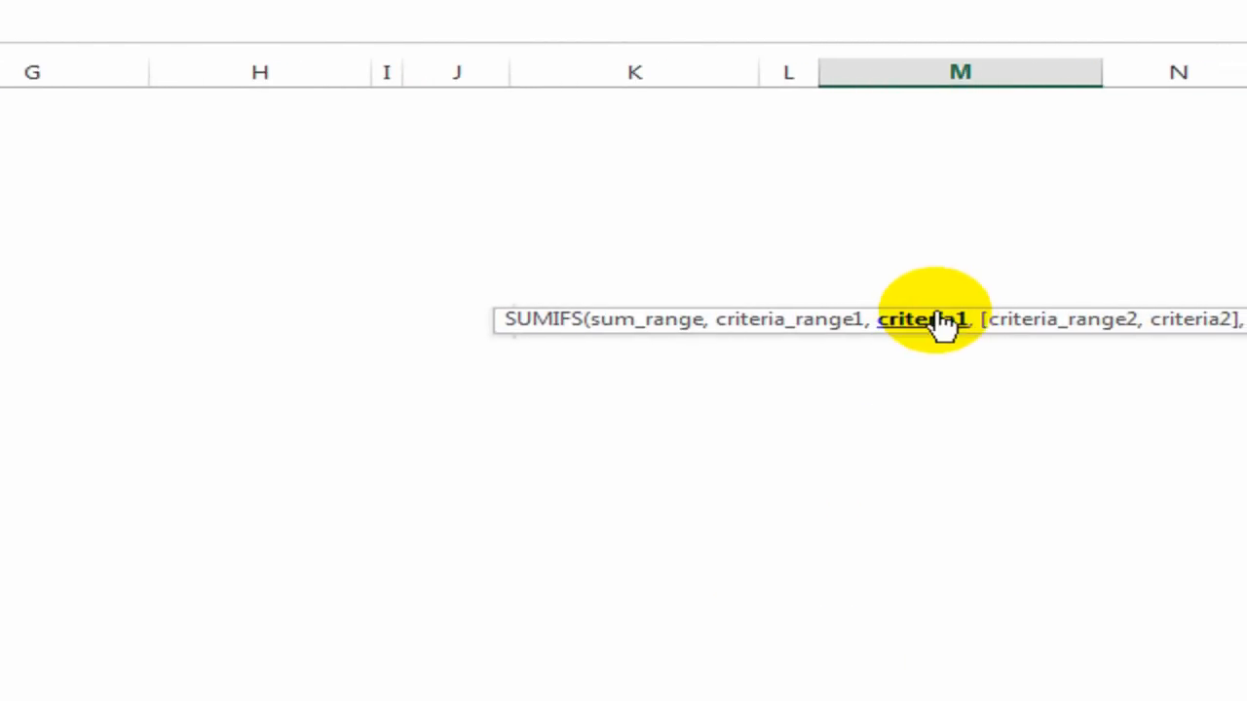
type("M2")
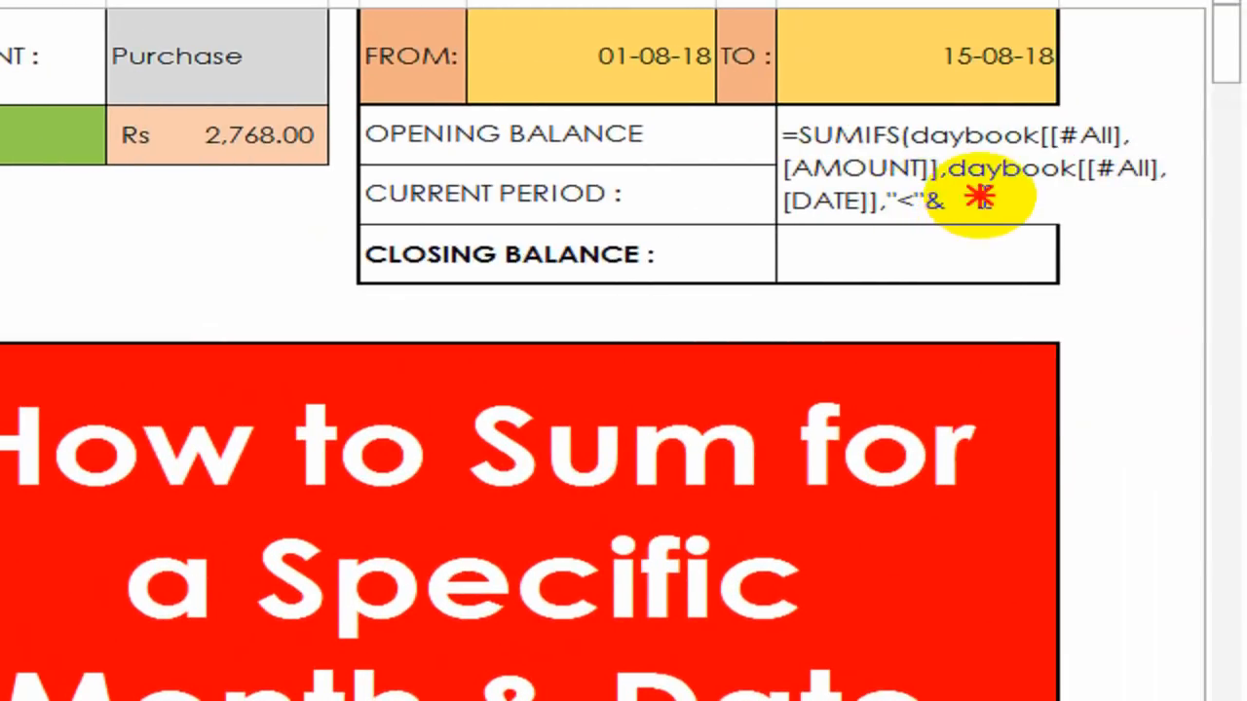
left_click(979, 197)
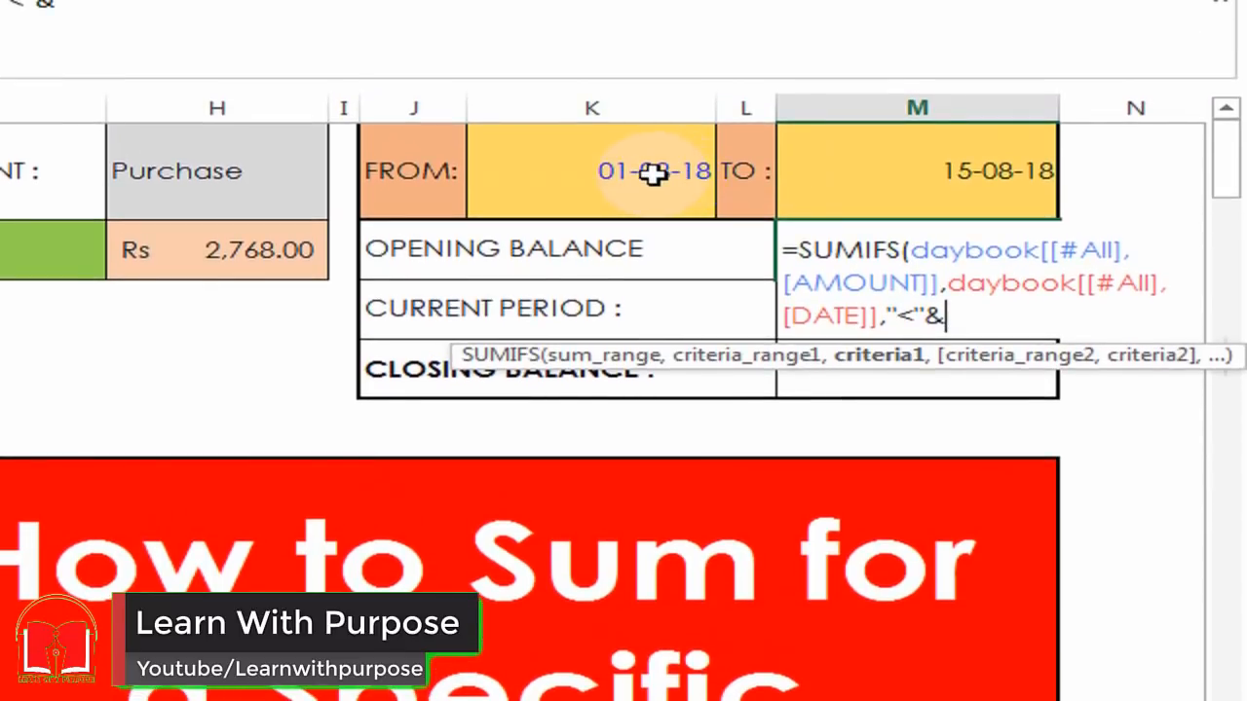
left_click(654, 58)
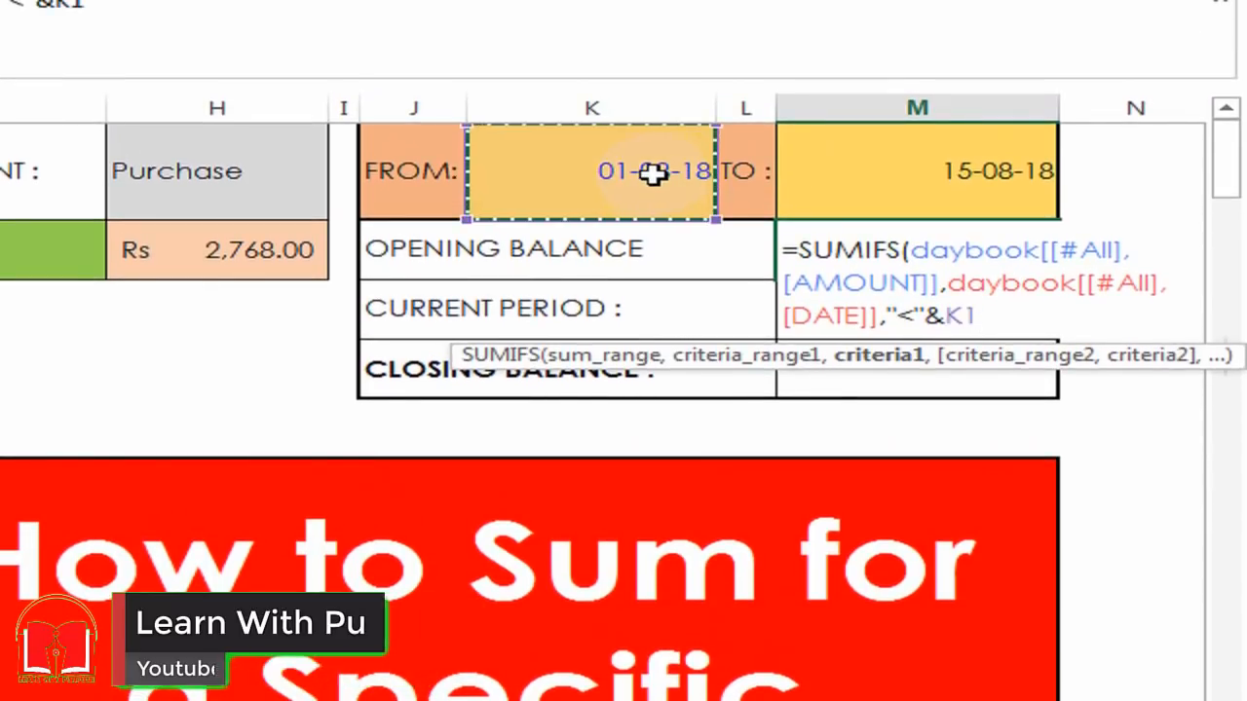
type(",")
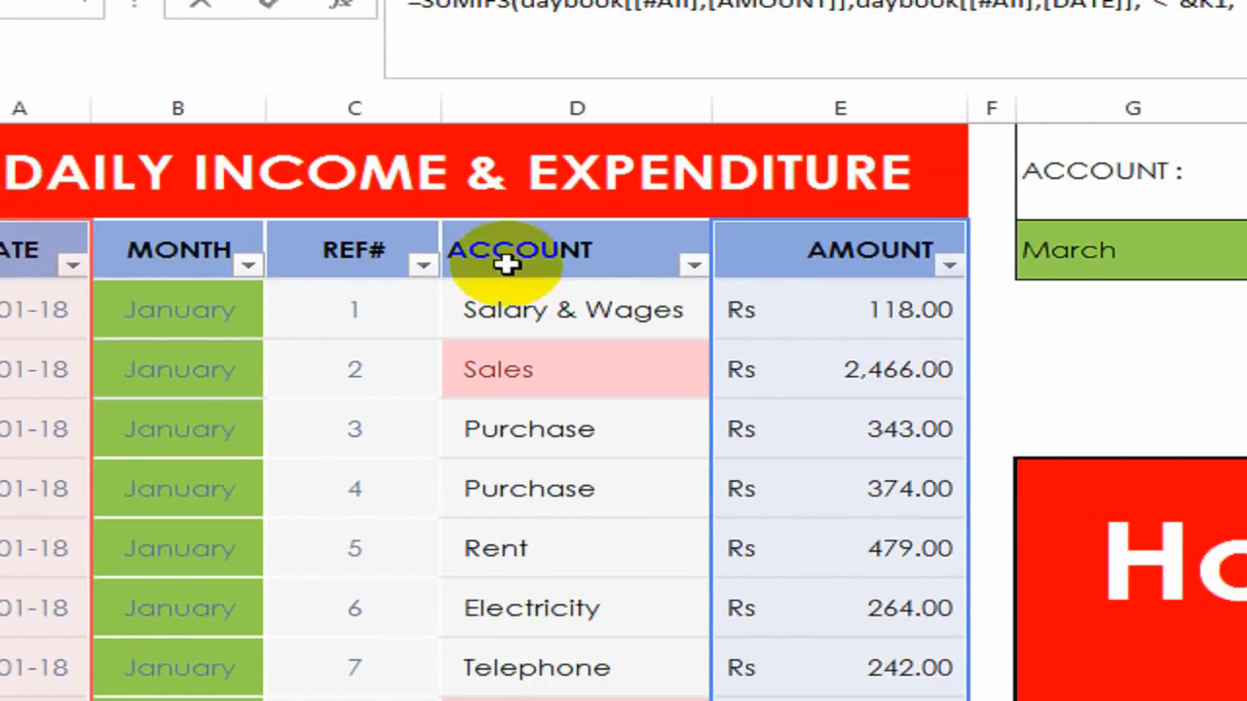
Add the whole daybook ACCOUNT column as the second criteria range, with account cell H1 as its criterion
left_click(310, 252)
key("ctrl+shift+Down")
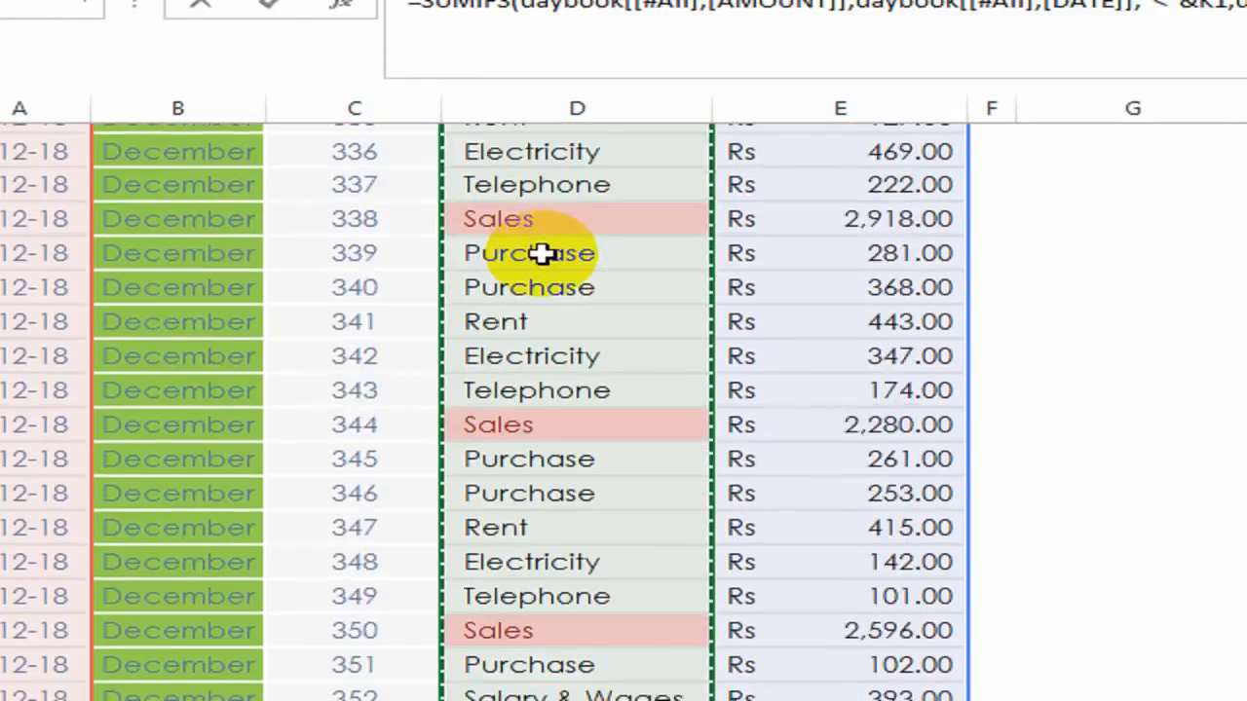
type(",")
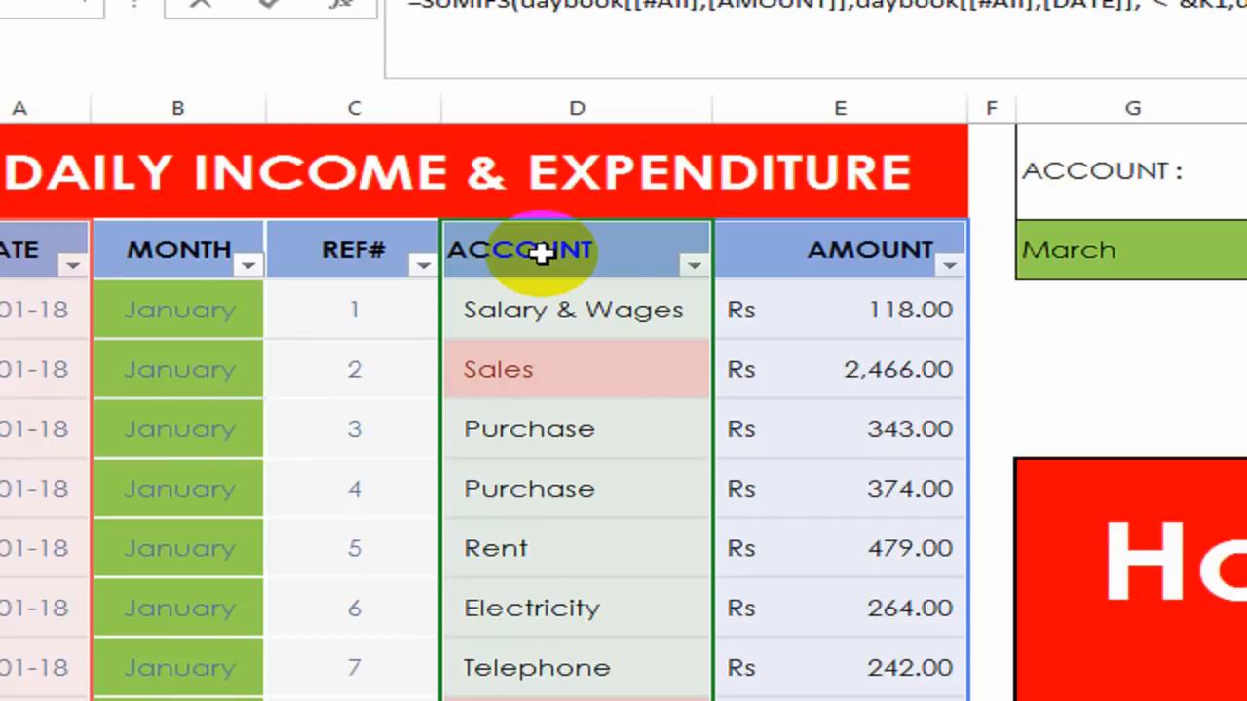
left_click(1081, 212)
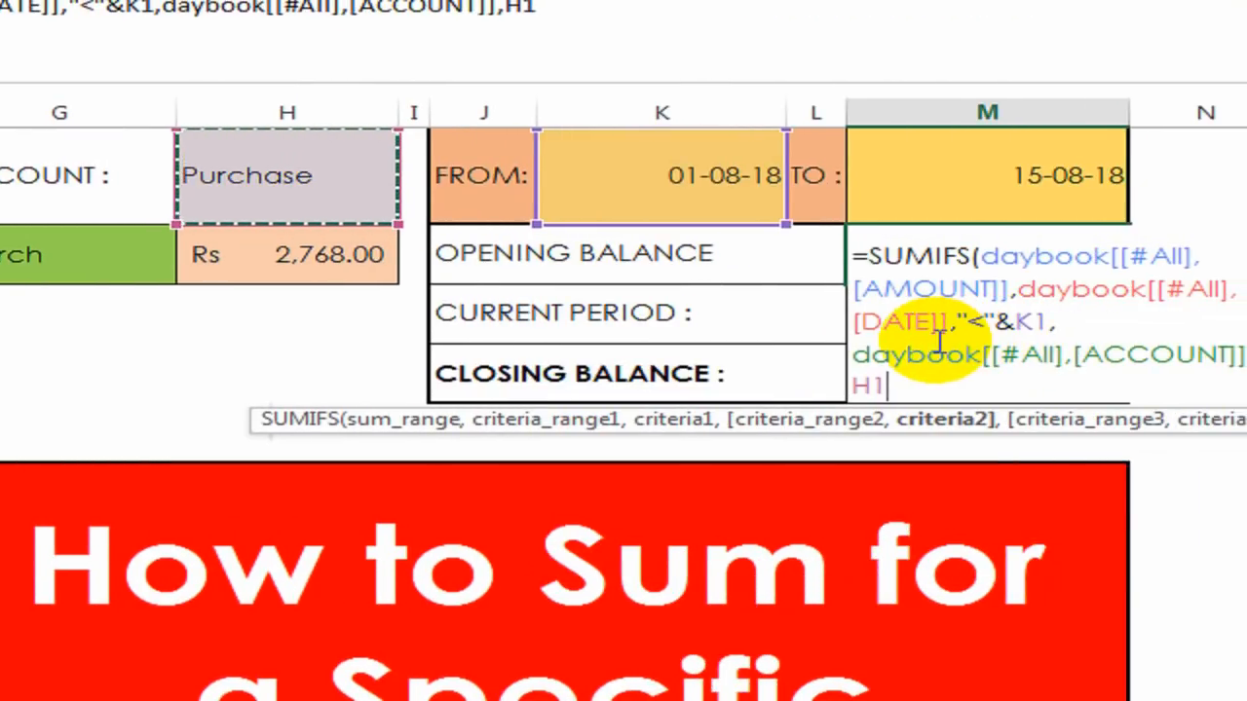
Complete the opening balance formula in M2 and check its FROM date, account and result cells
key("Return")
key("Up")
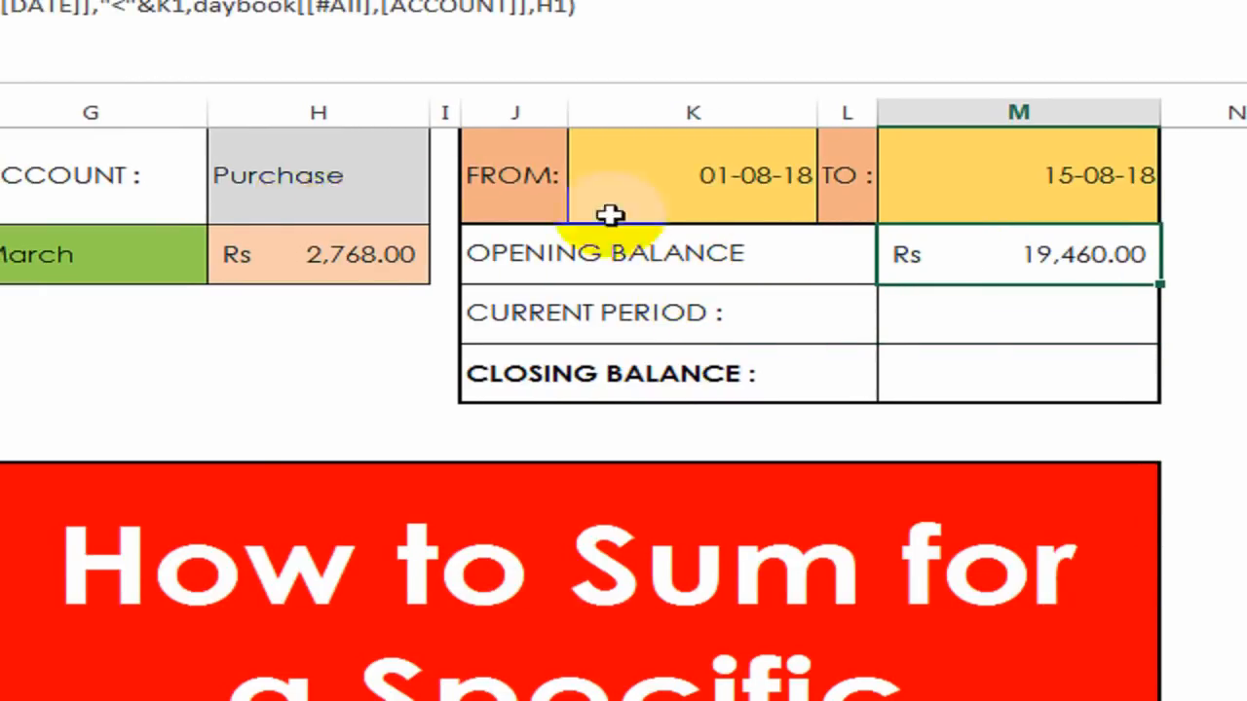
left_click(678, 200)
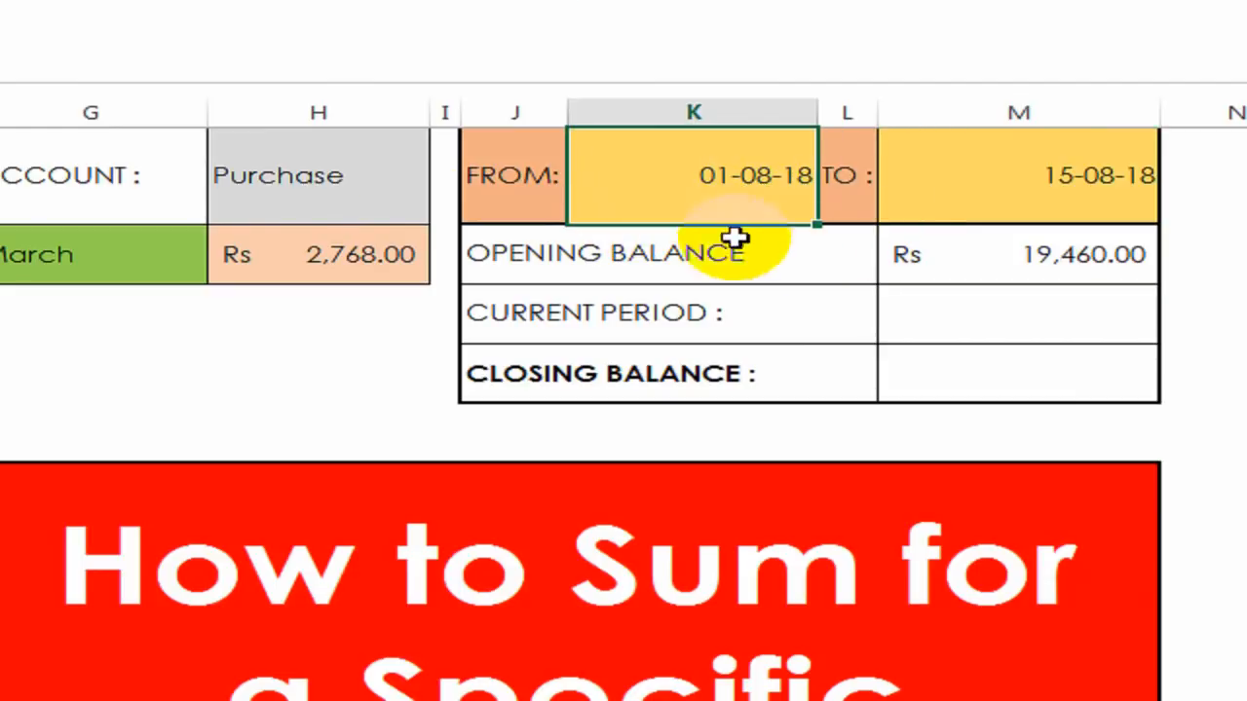
left_click(302, 178)
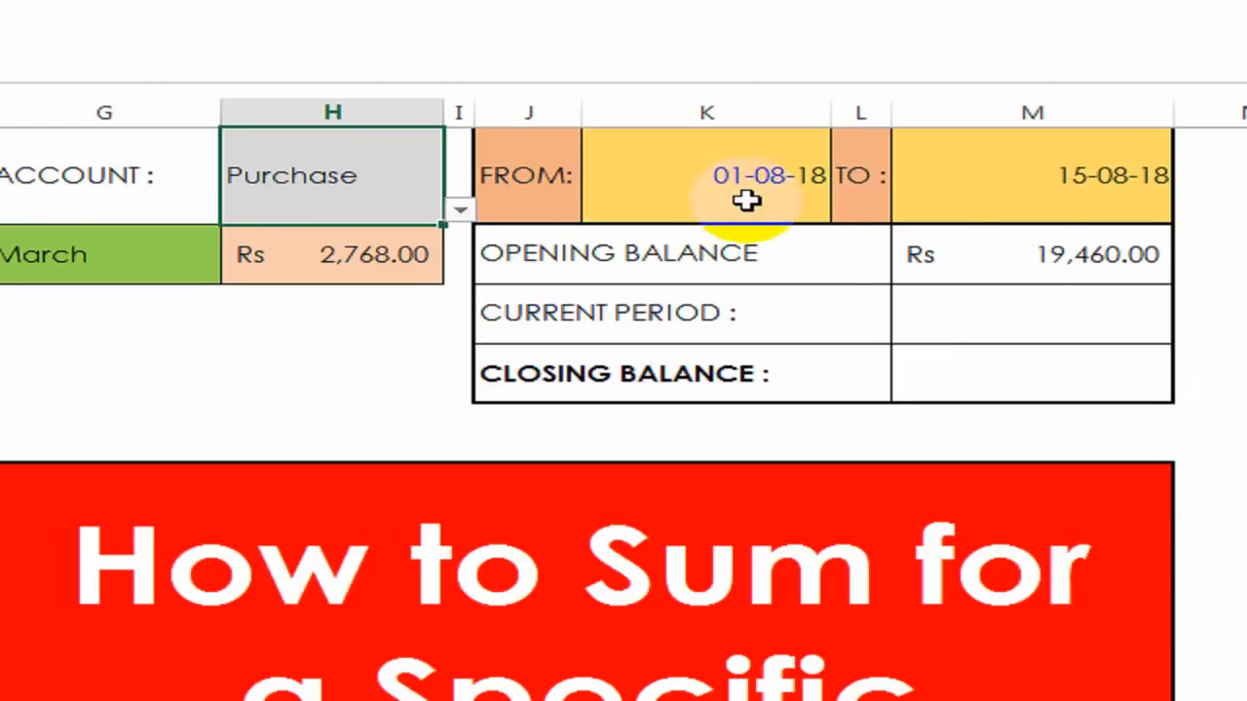
left_click(746, 201)
left_click(1023, 255)
Start a SUMIFS formula in the current period cell M3 with the whole daybook AMOUNT column as the sum range
left_click(922, 320)
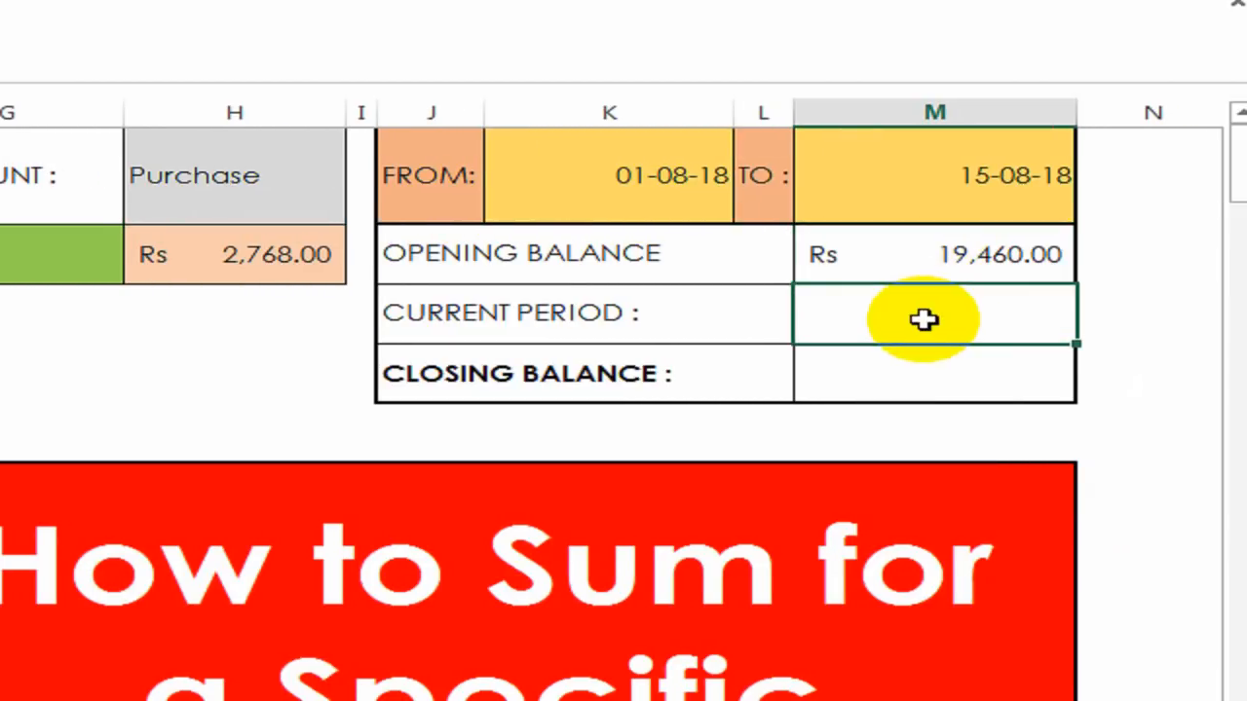
key("Left")
key("Right")
type("=sumi")
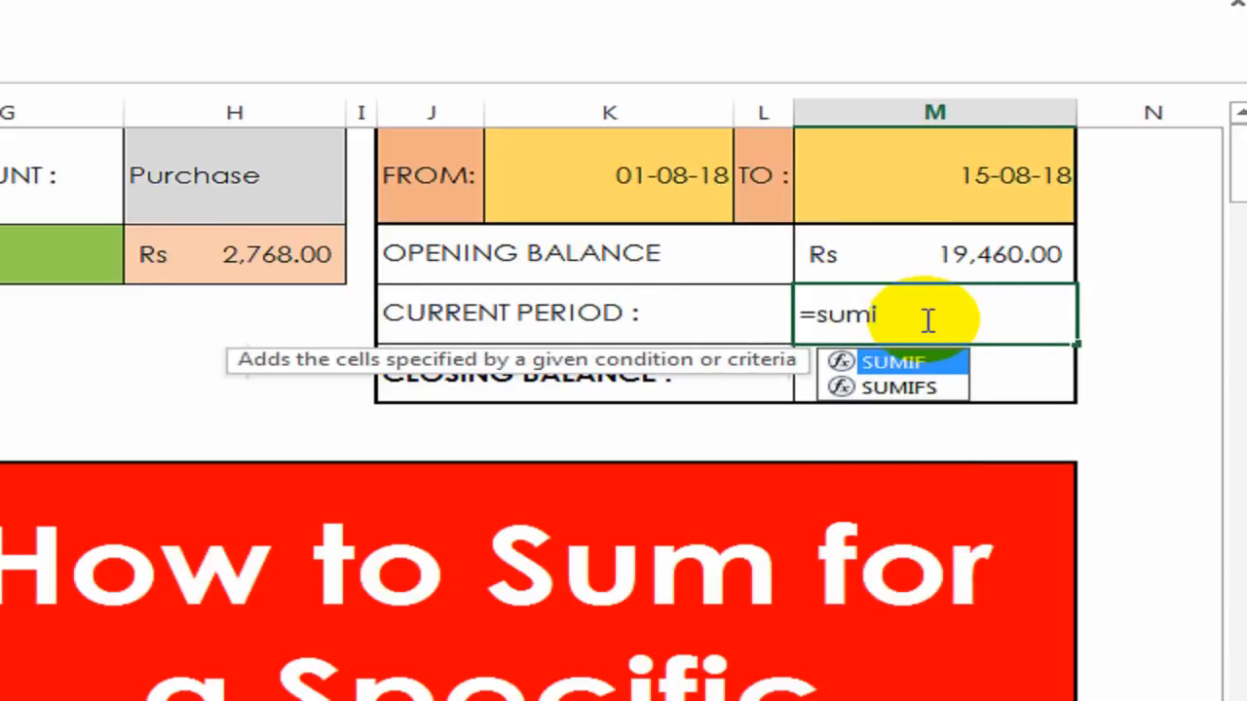
key("Down")
key("Tab")
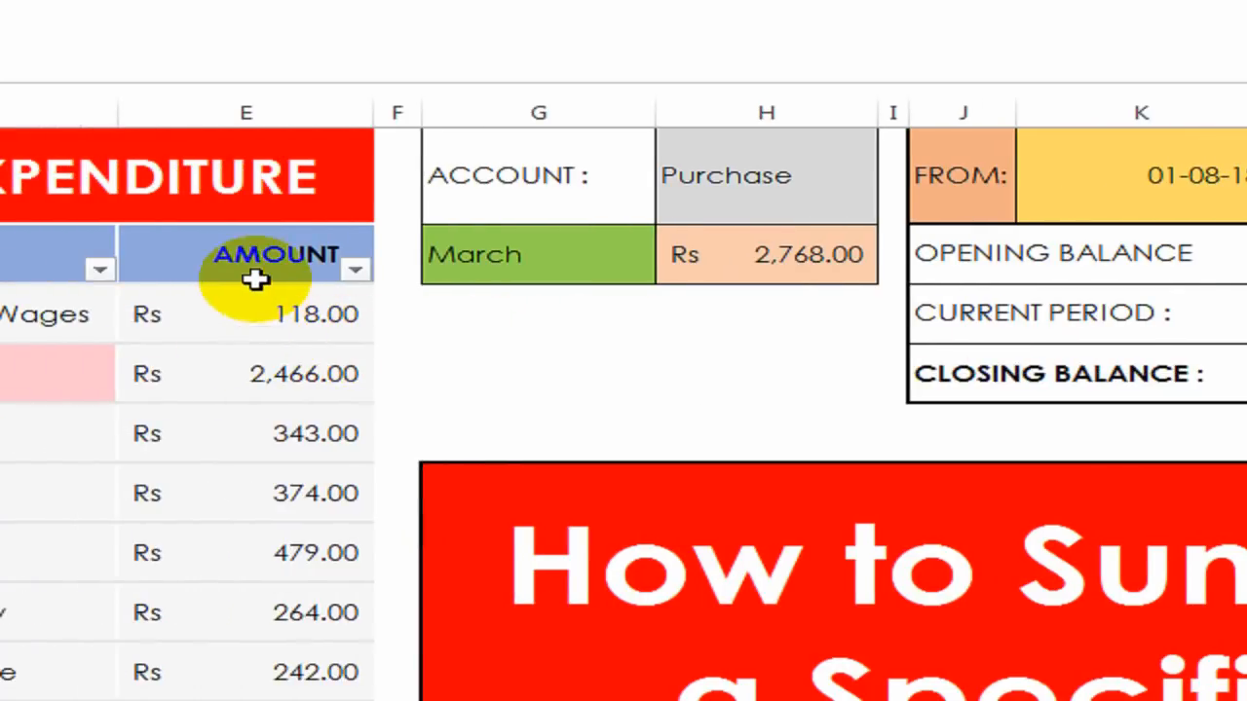
left_click(308, 256)
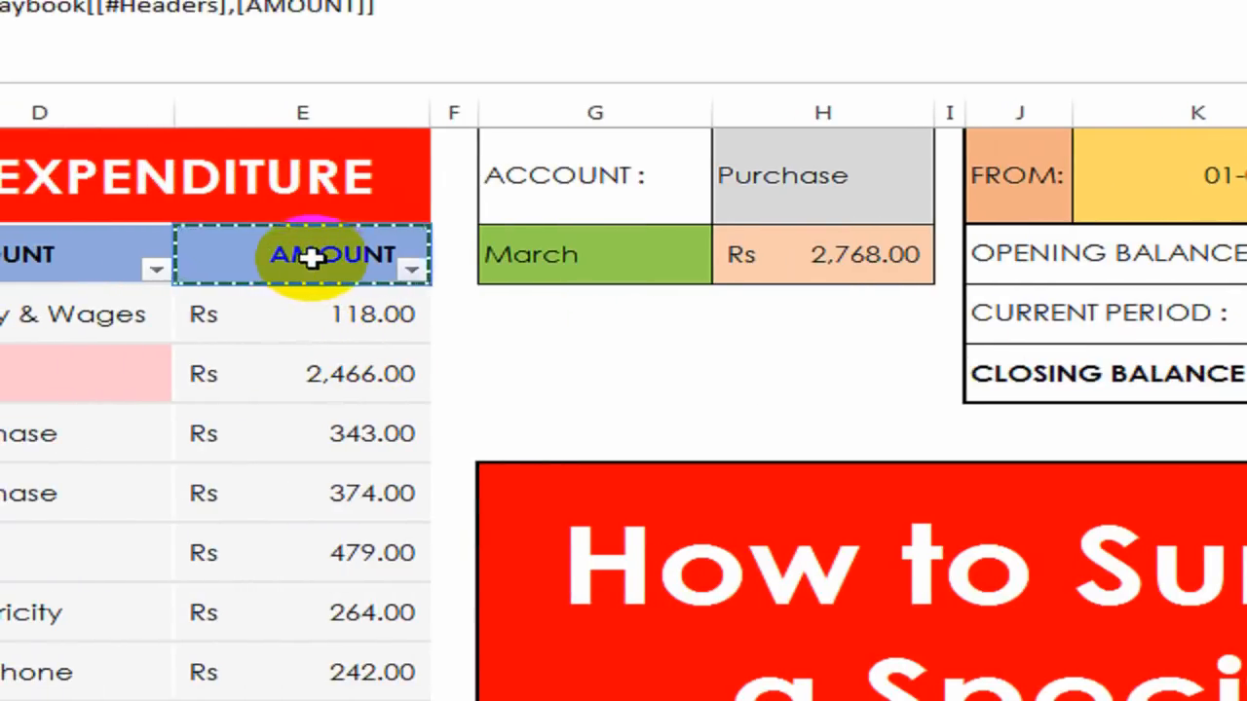
key("ctrl+shift+Down")
type(",")
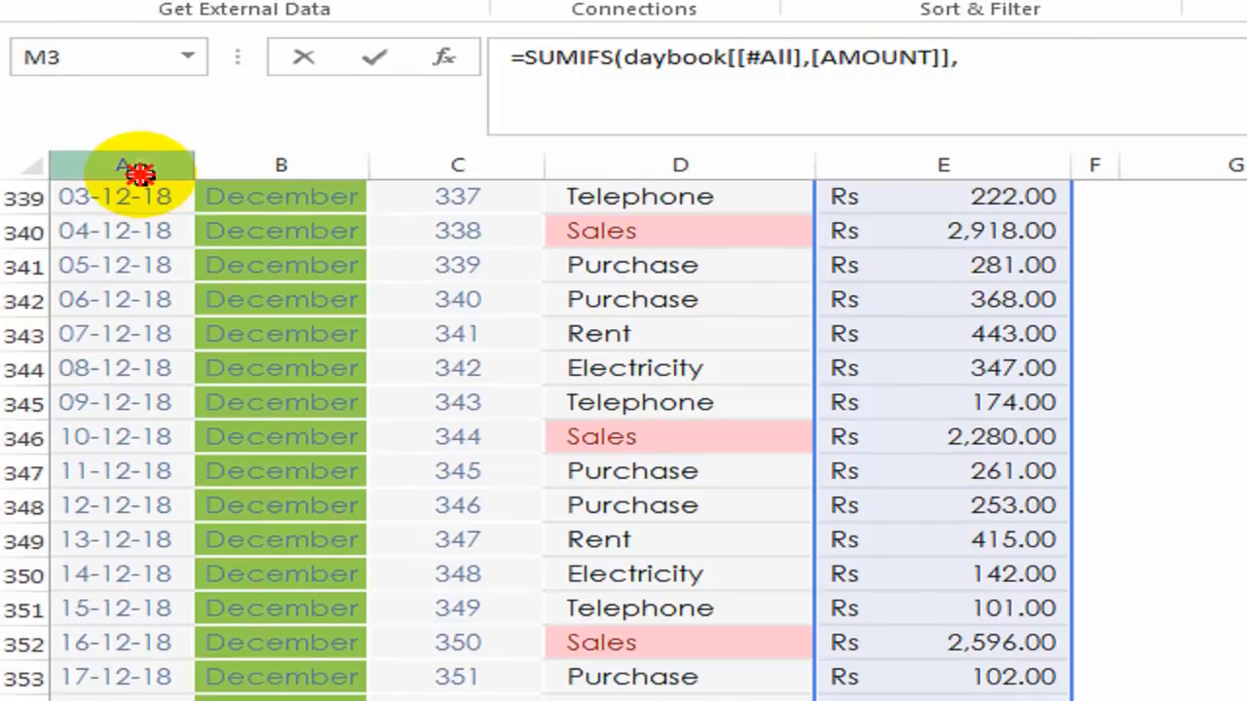
left_click(116, 119)
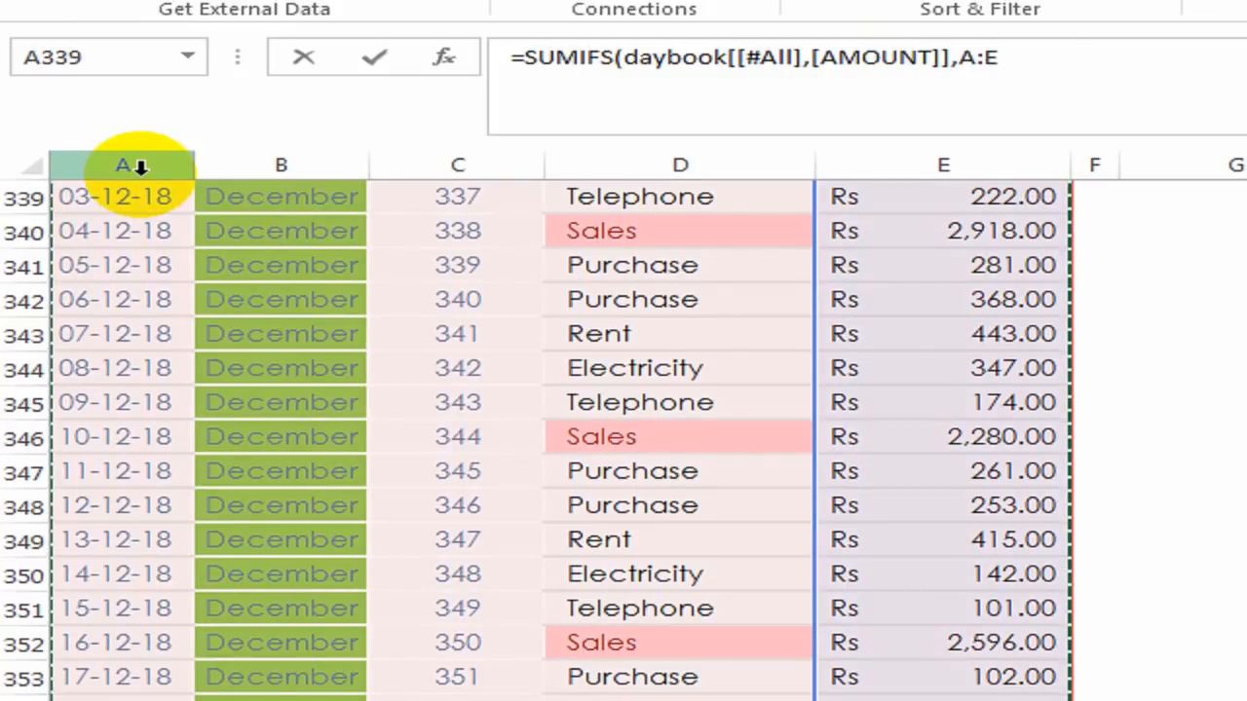
left_click(207, 267)
left_click(125, 294)
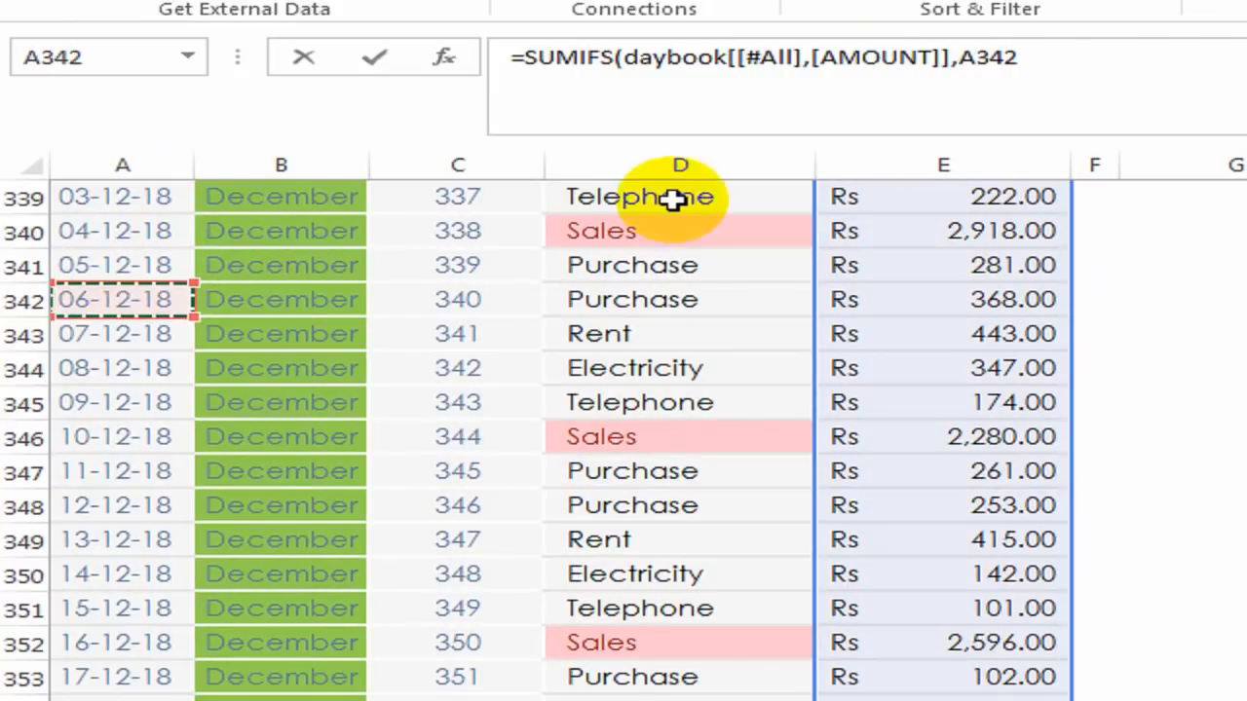
left_click(679, 197)
Add the whole daybook ACCOUNT column, header included, as the first criteria range of the current period formula
key("ctrl+Home")
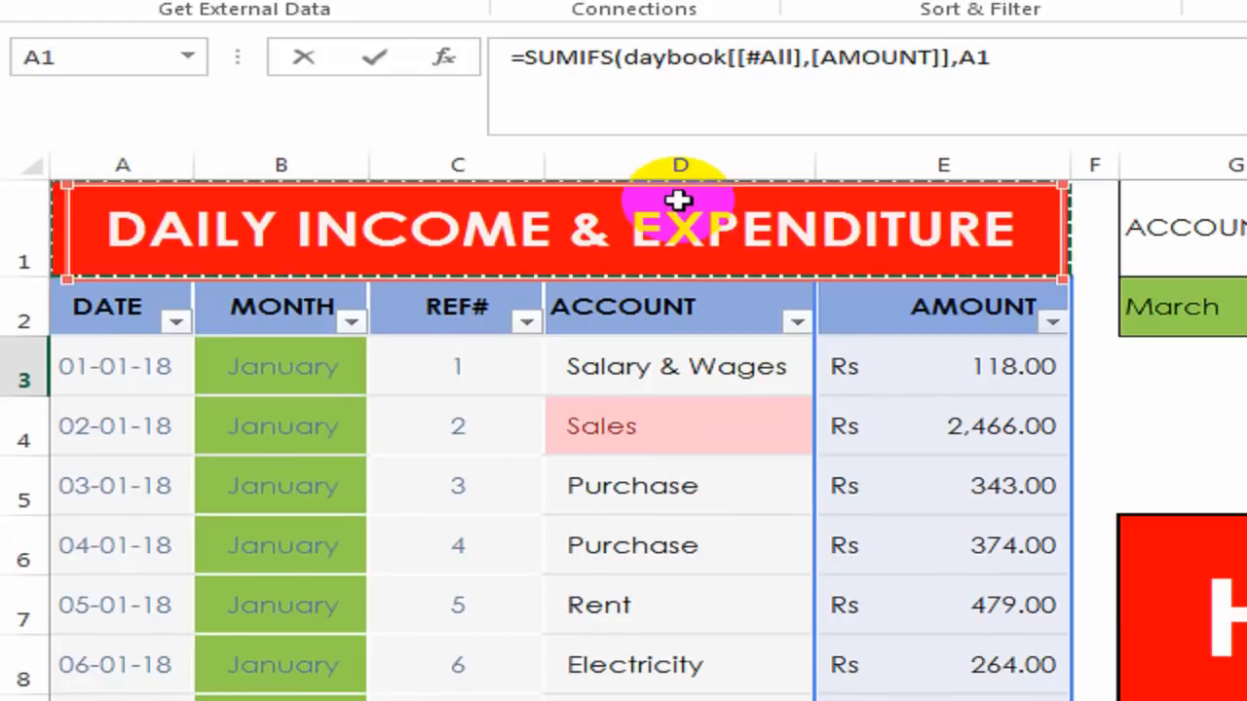
key("Down")
key("Down")
key("Up")
key("Right")
key("Right")
key("Right")
key("ctrl+shift+Down")
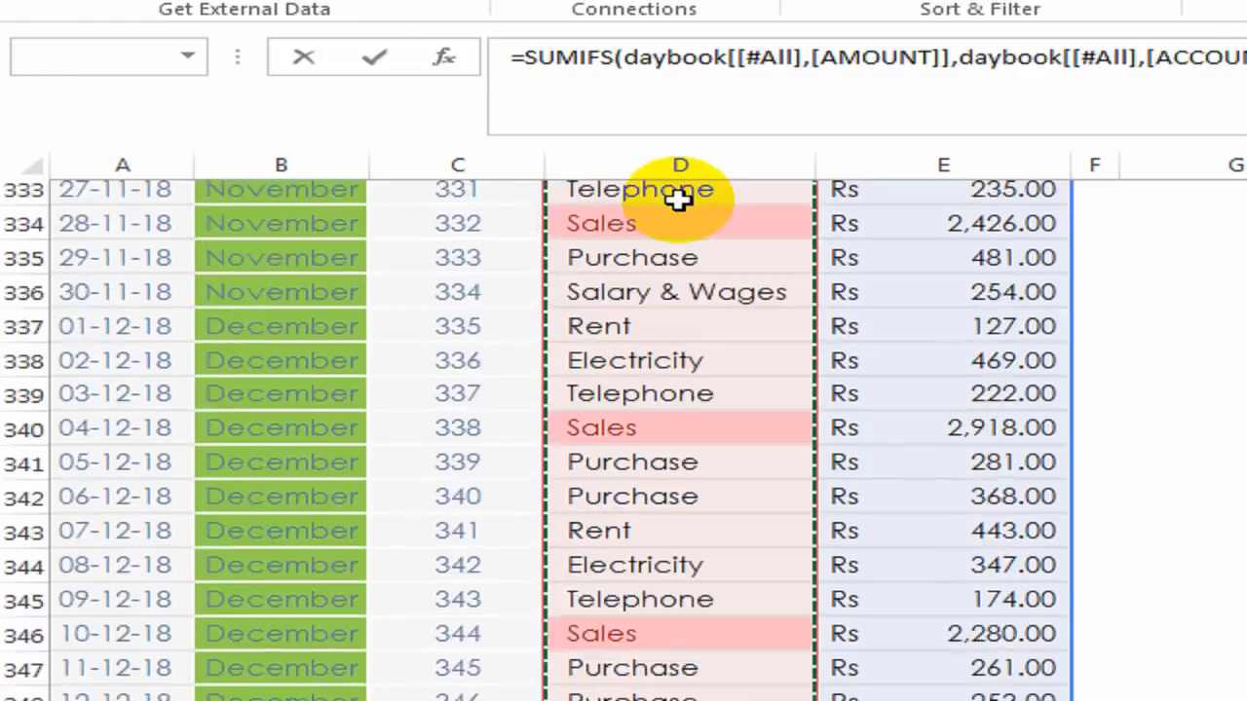
Use account cell H1 as the first criterion of the current period formula
type(",")
key("Up")
key("Up")
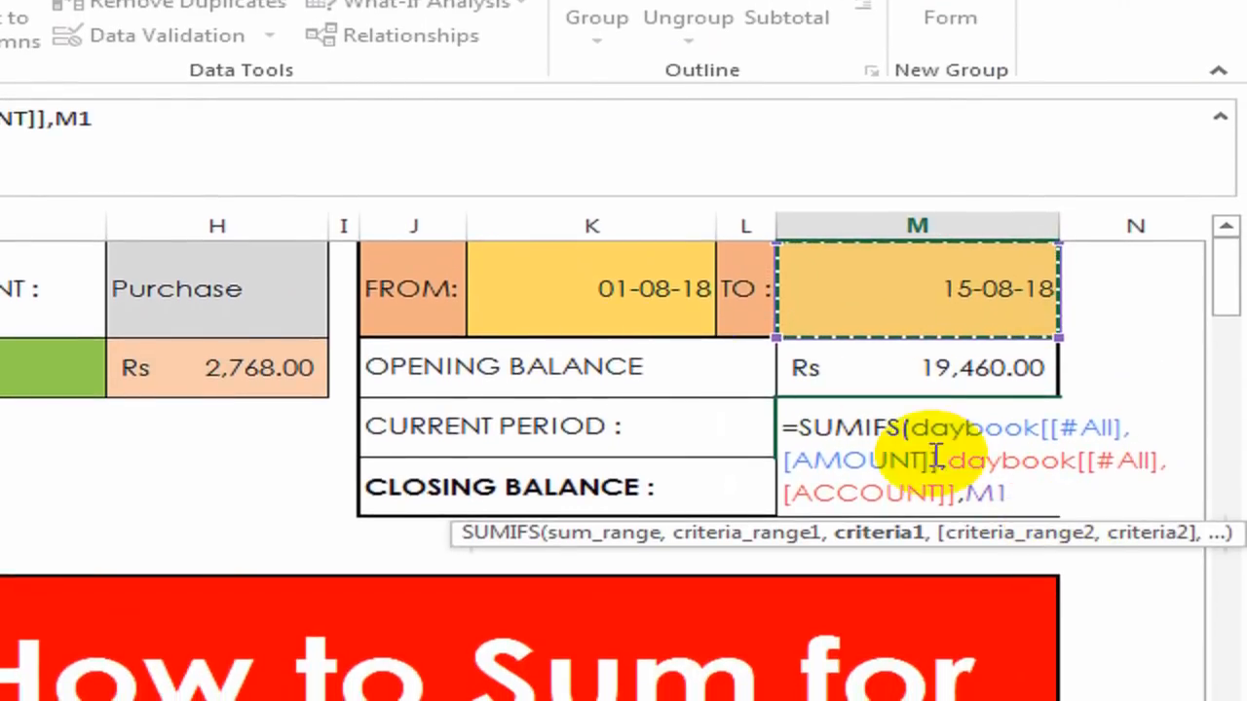
left_click(232, 290)
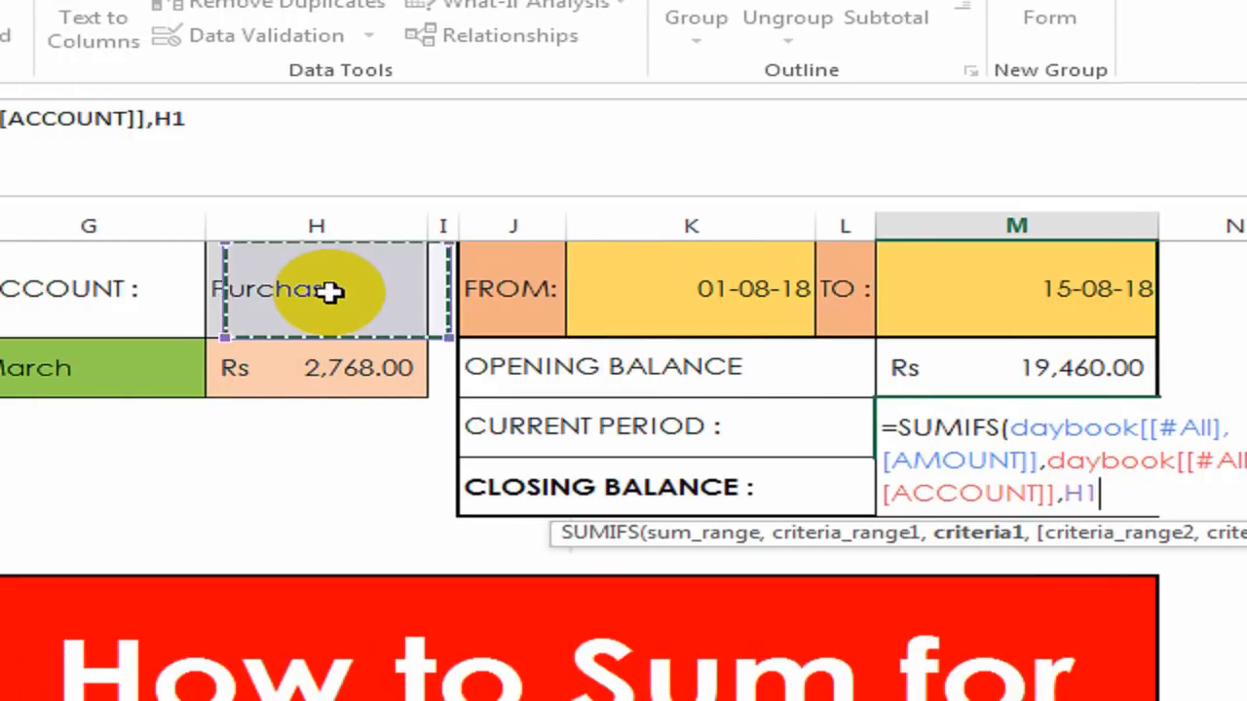
type(",")
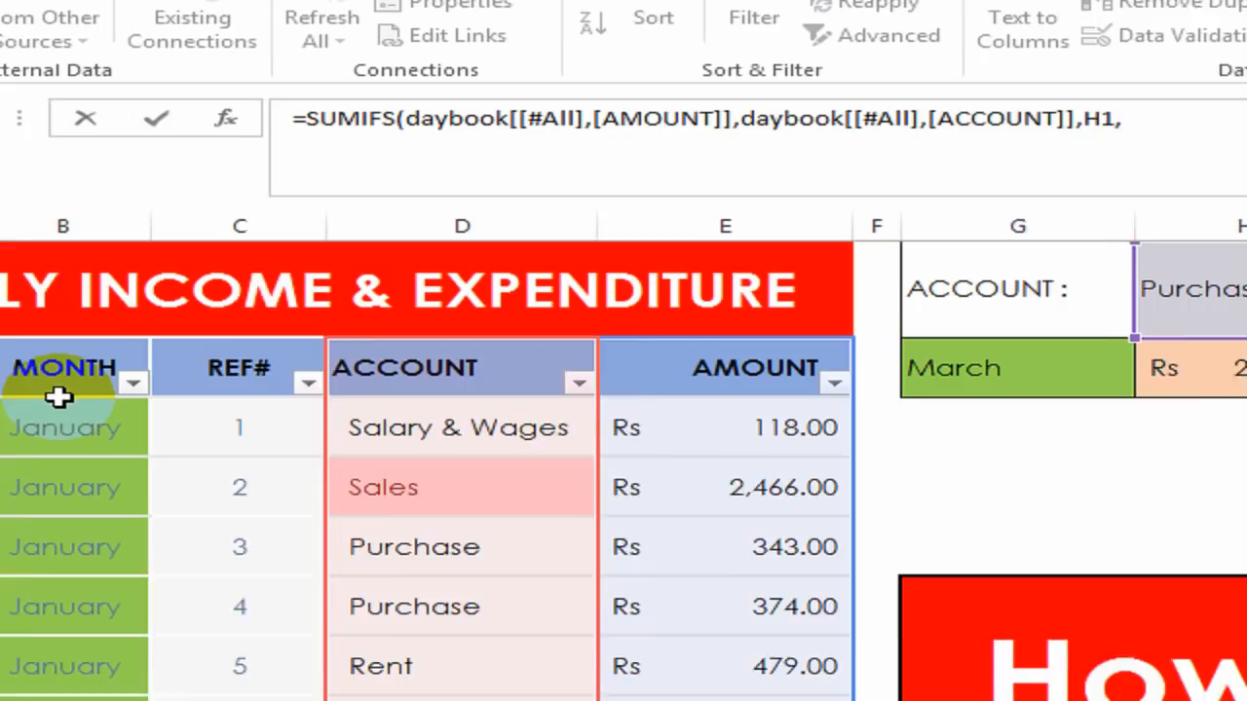
Add the whole daybook DATE column as the second criteria range, with ">="&K1 as its criterion
left_click(128, 366)
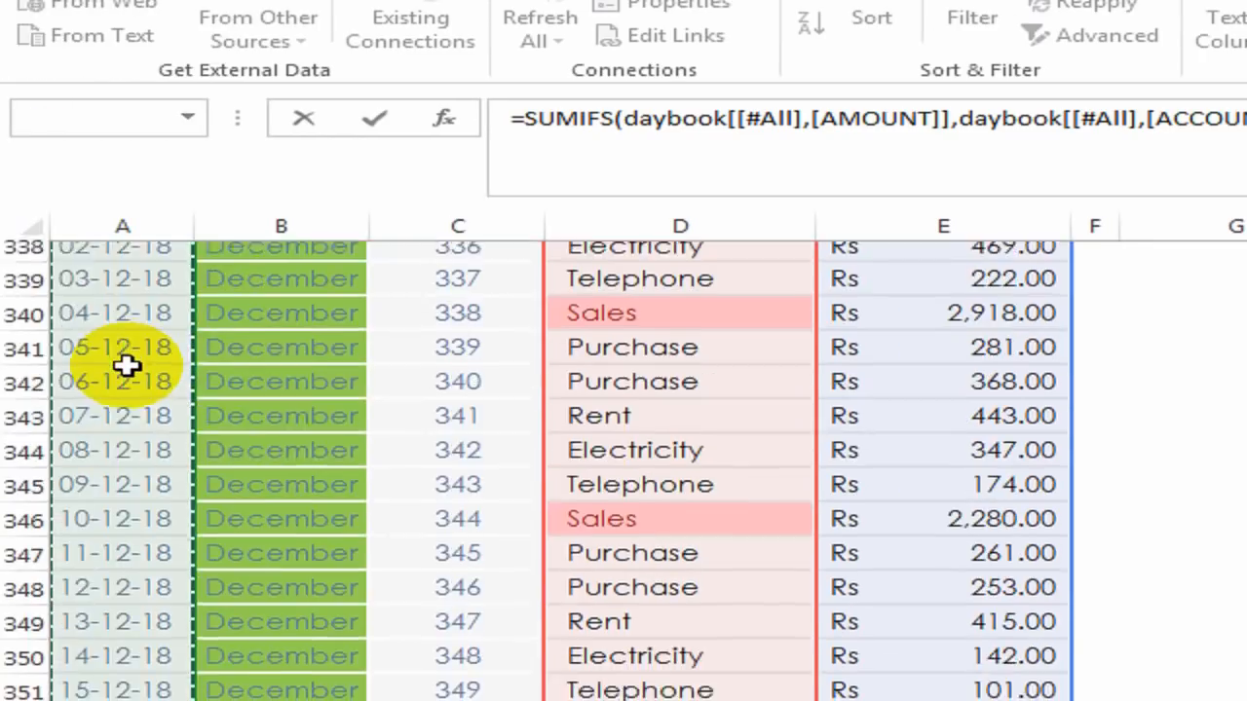
scroll(128, 363, "down", 1)
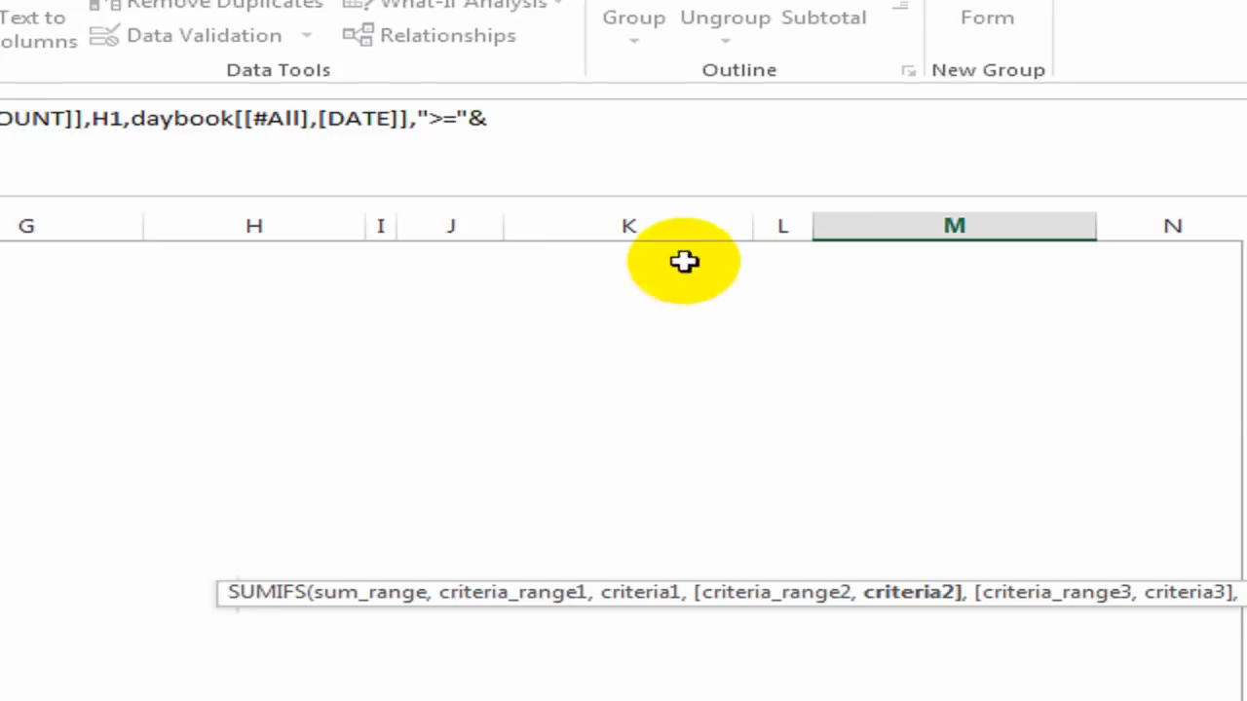
key("Up")
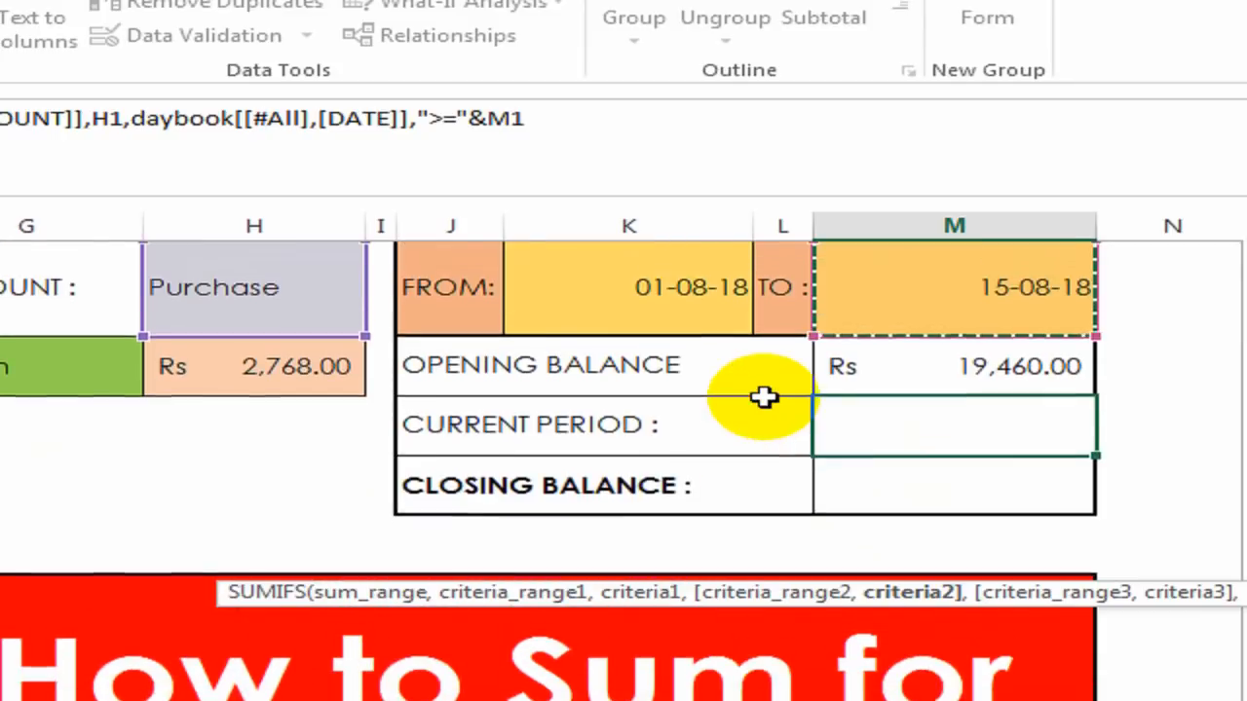
key("Down")
key("Up")
key("Left")
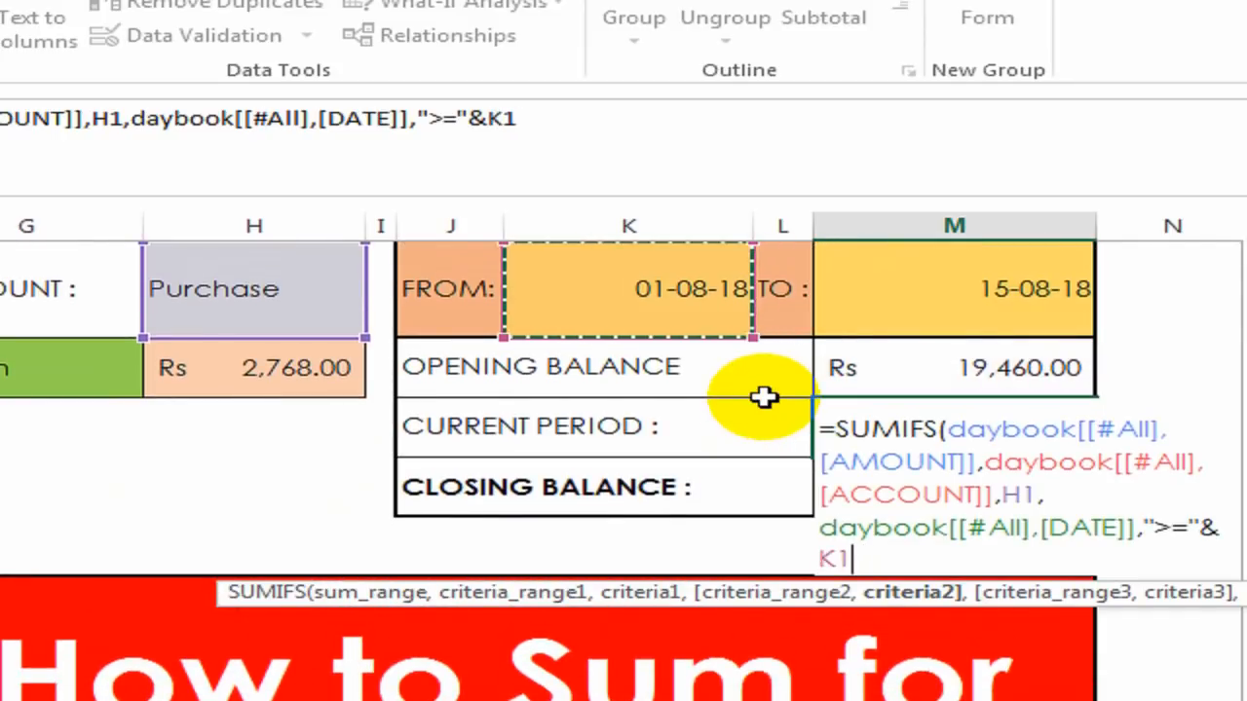
key("Left")
Add the whole daybook DATE column again as the third criteria range of the current period formula
type(",")
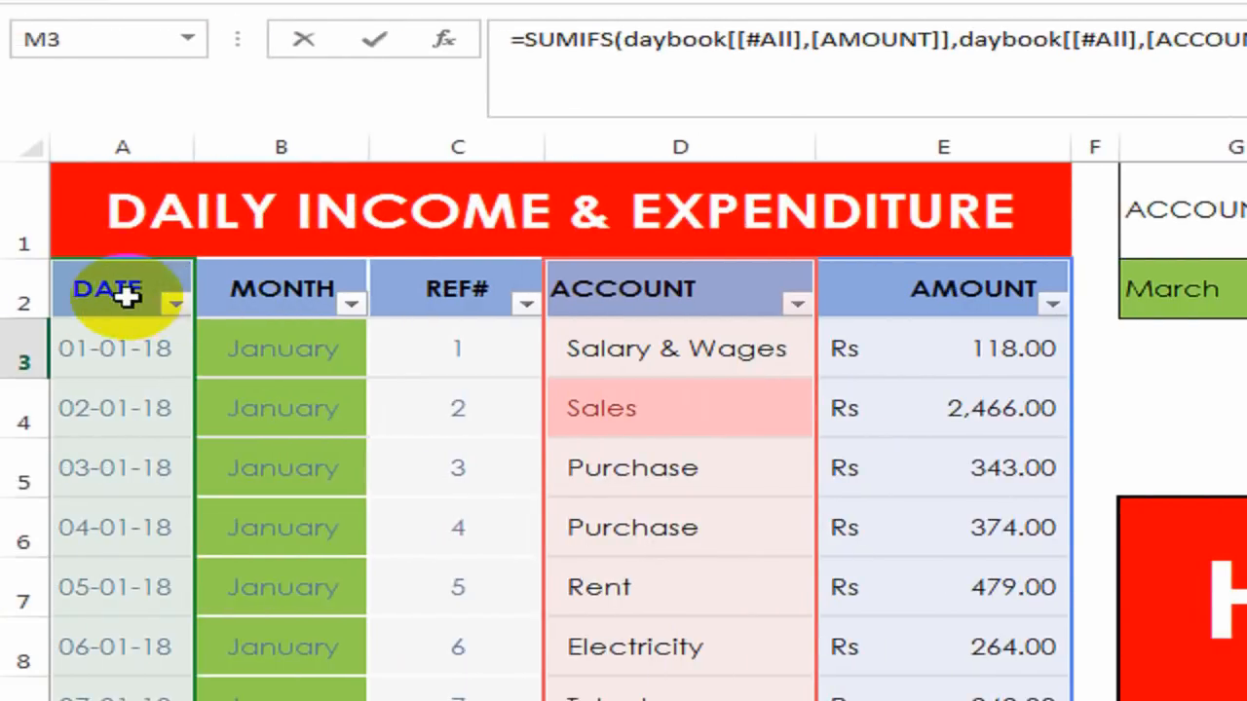
left_click(115, 290)
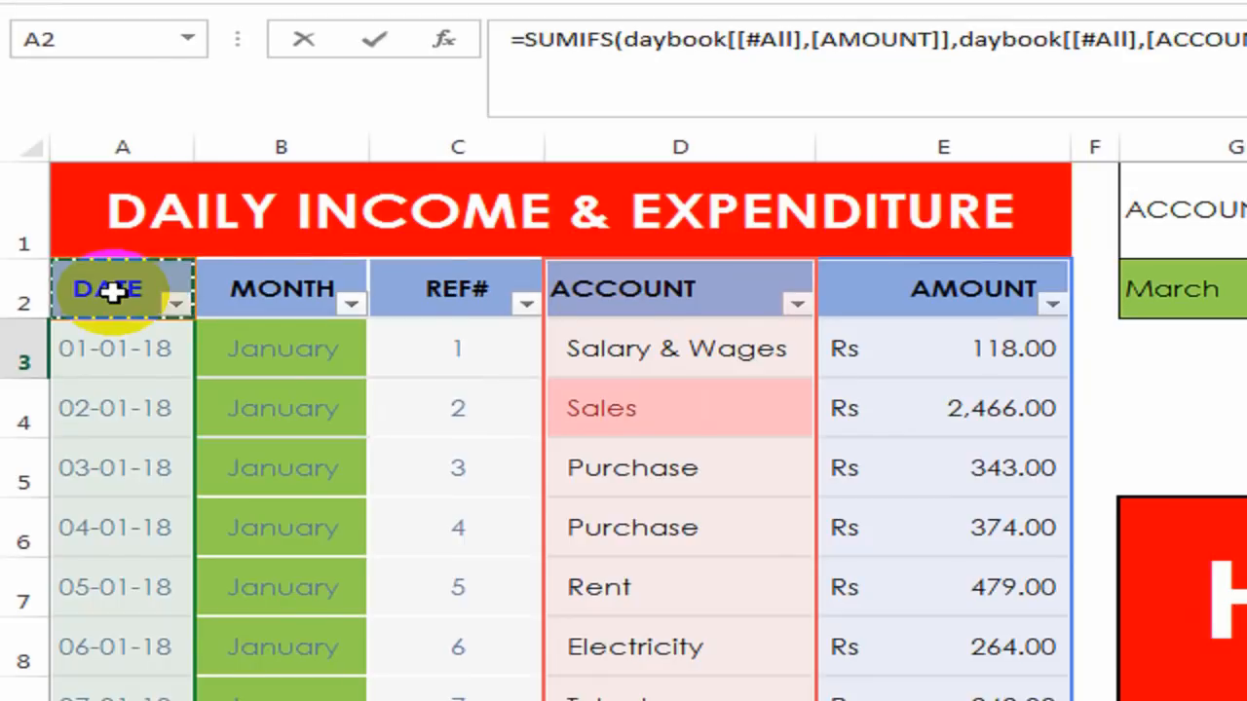
key("ctrl+shift+Down")
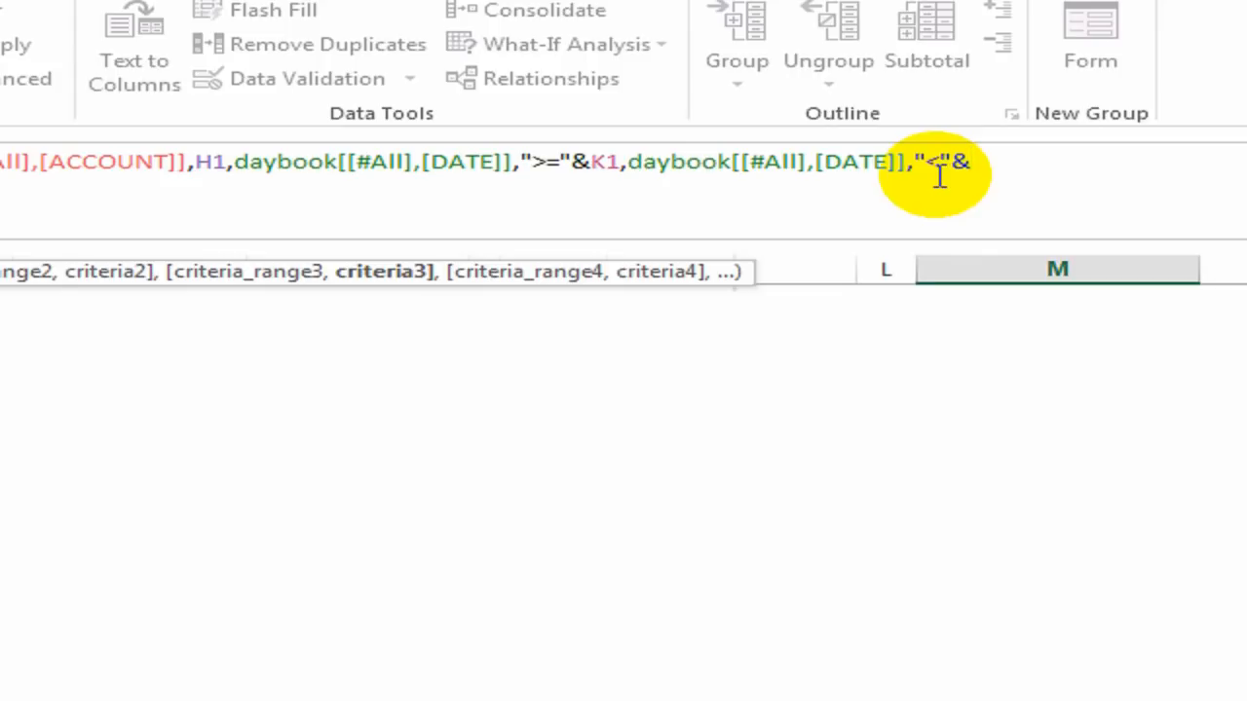
Set the third criterion to dates before the TO date with "<"&M1 and complete the current period formula
left_click(533, 430)
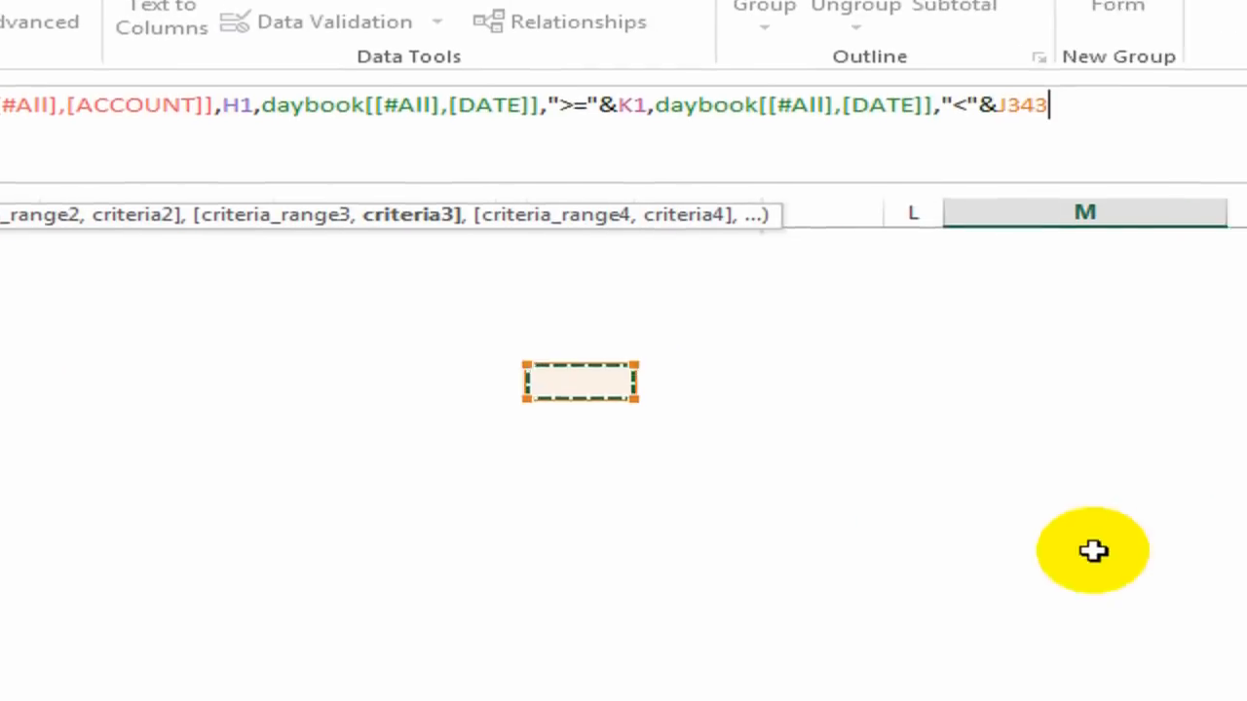
key("ctrl+Up")
key("Up")
key("Up")
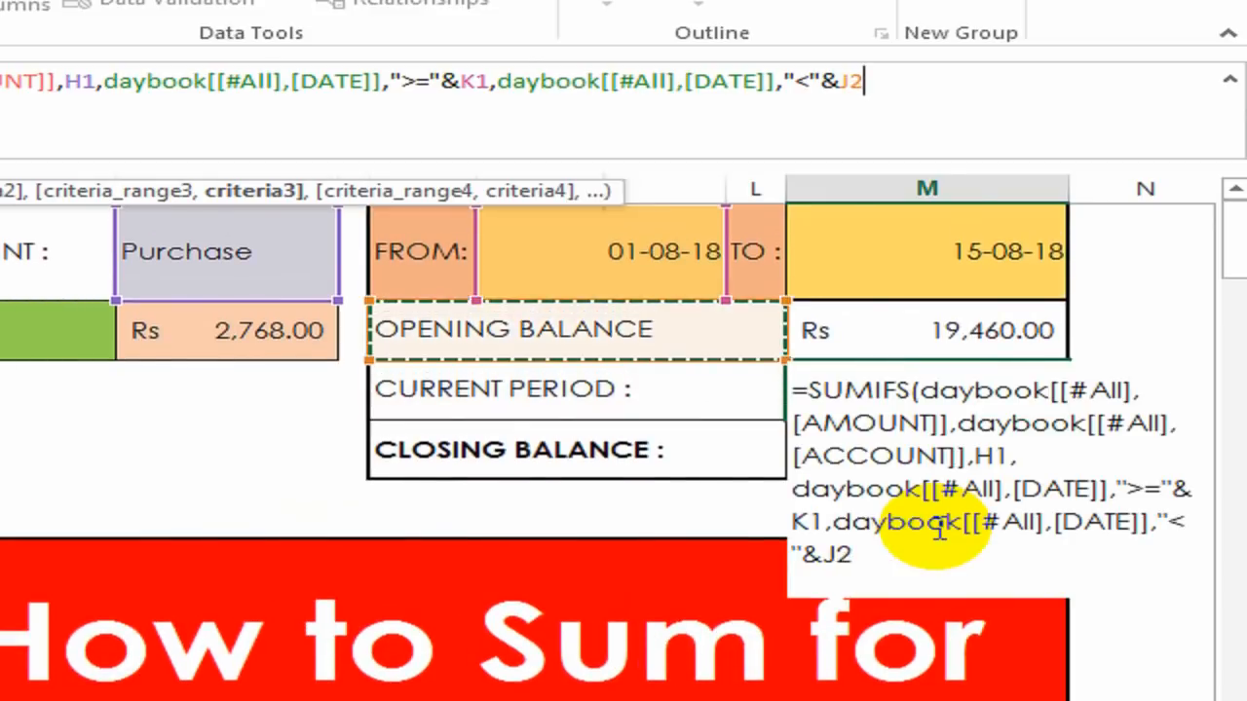
key("Up")
key("Right")
key("Right")
key("Right")
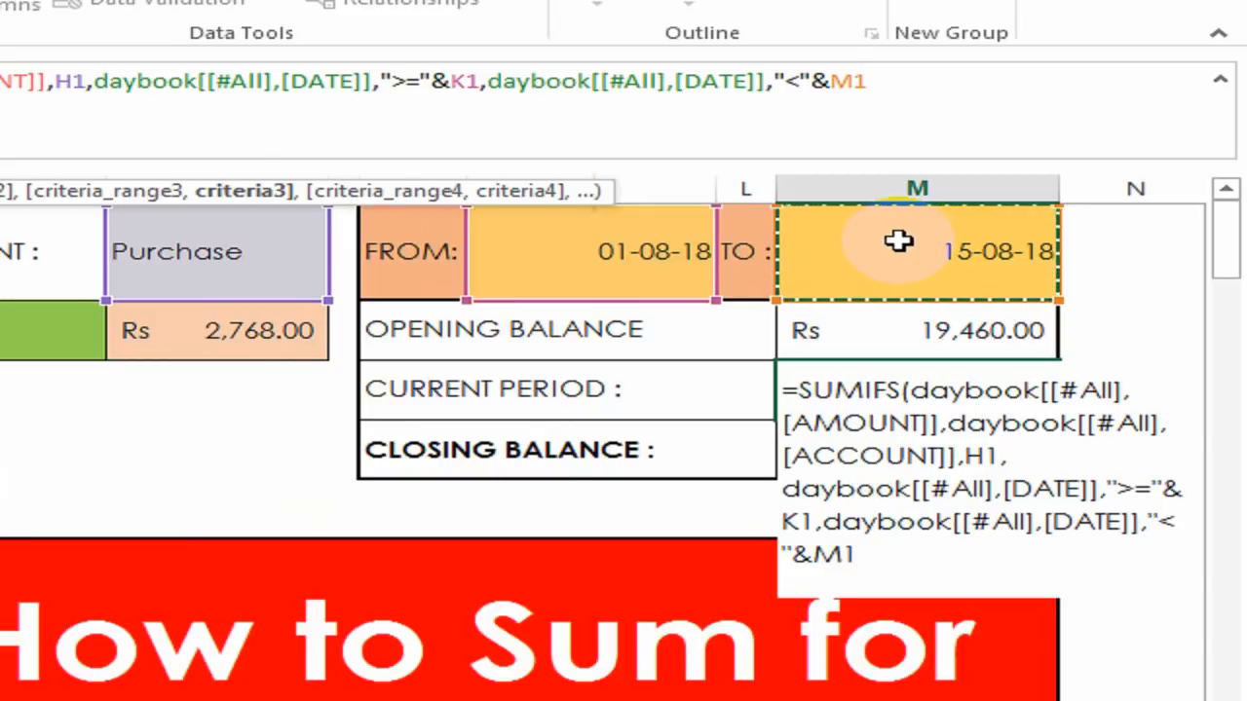
key("Return")
key("Up")
key("Down")
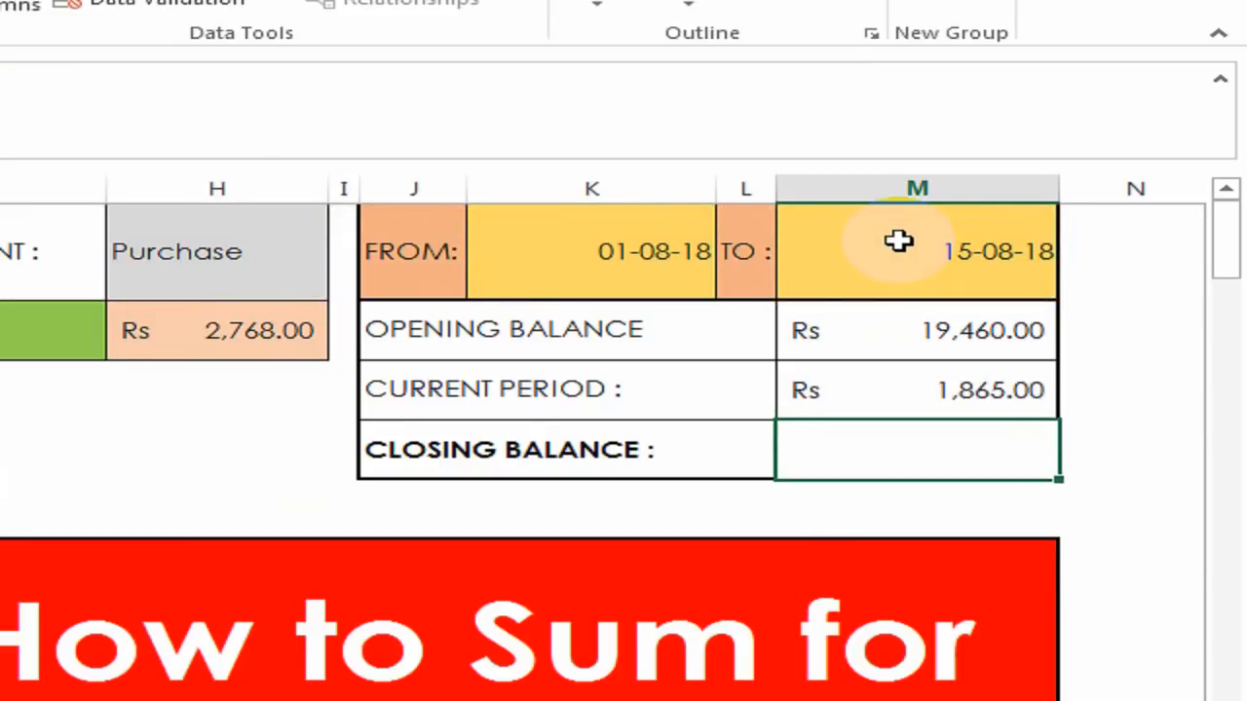
Calculate the closing balance in M4 as the opening balance plus the current period amount with =M2+M3
type("=")
key("Up")
key("Up")
type("+")
key("Up")
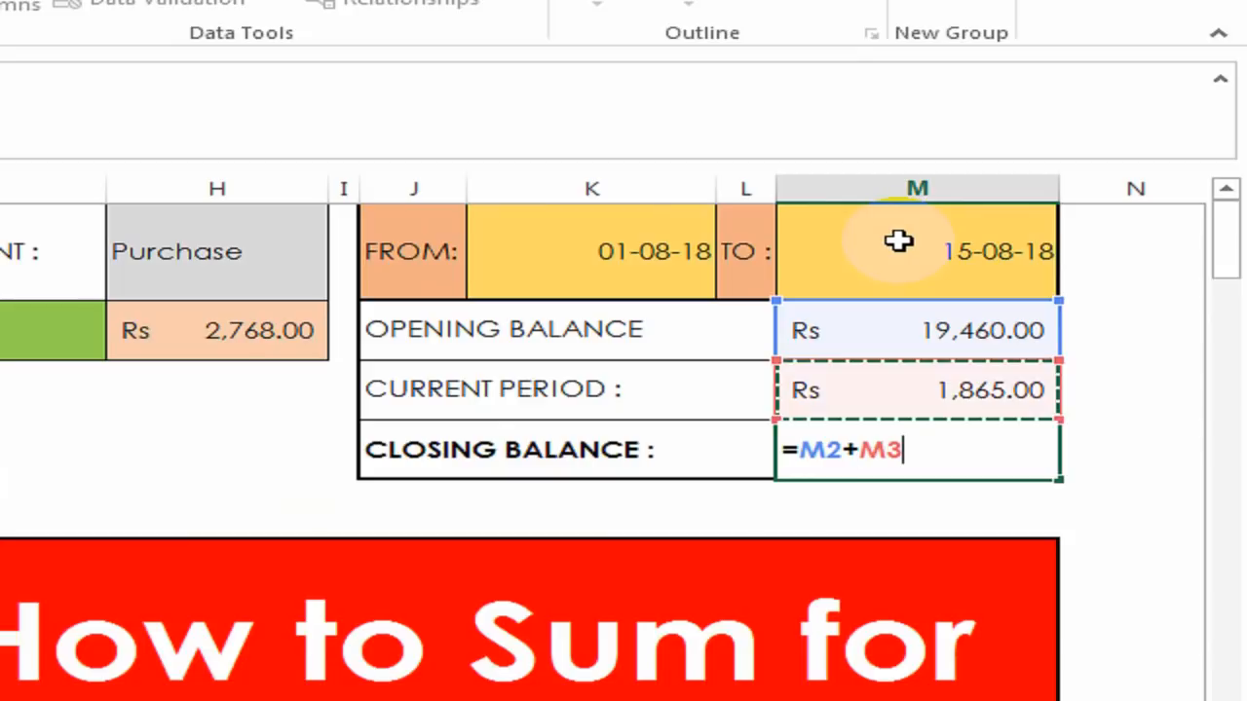
key("Return")
key("Up")
key("Left")
key("Left")
key("Up")
key("Up")
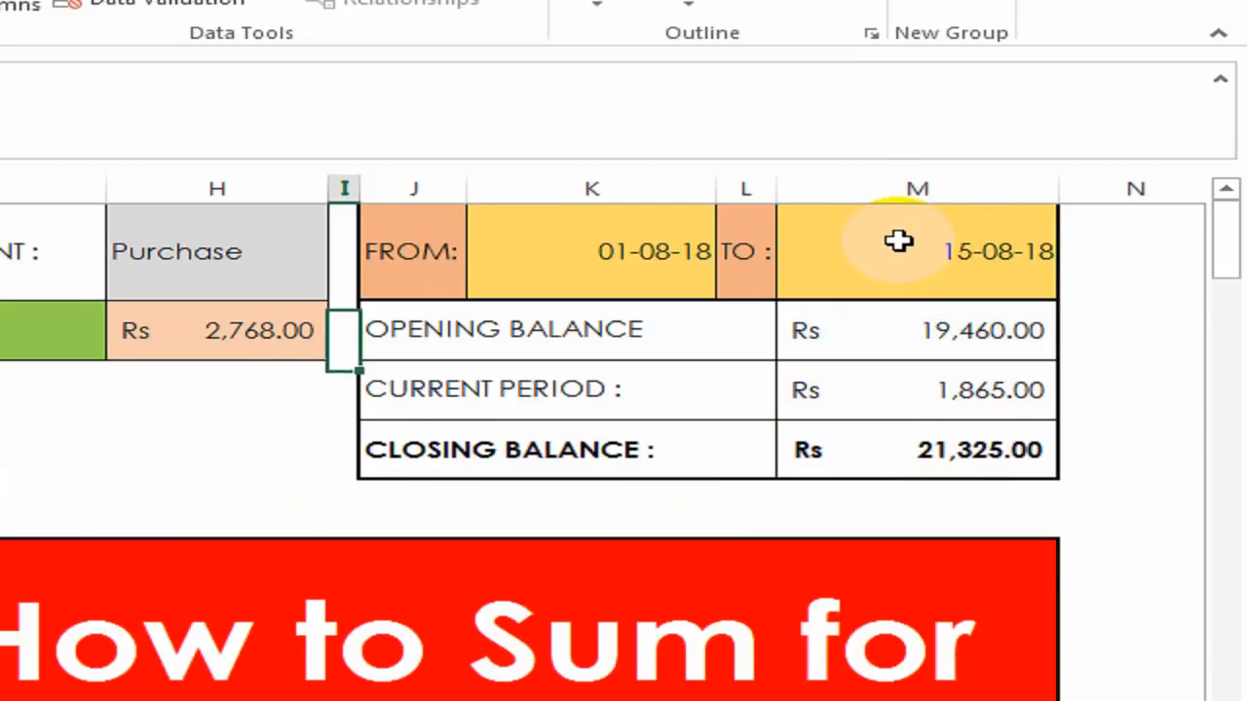